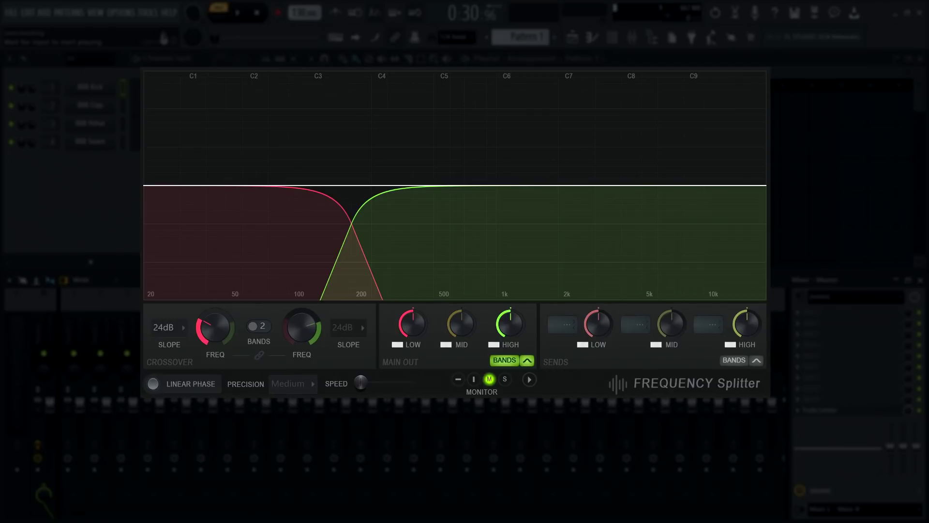
Step: Play the song and switch the Frequency Splitter from 2 to 3 bands
key(space)
click(266, 331)
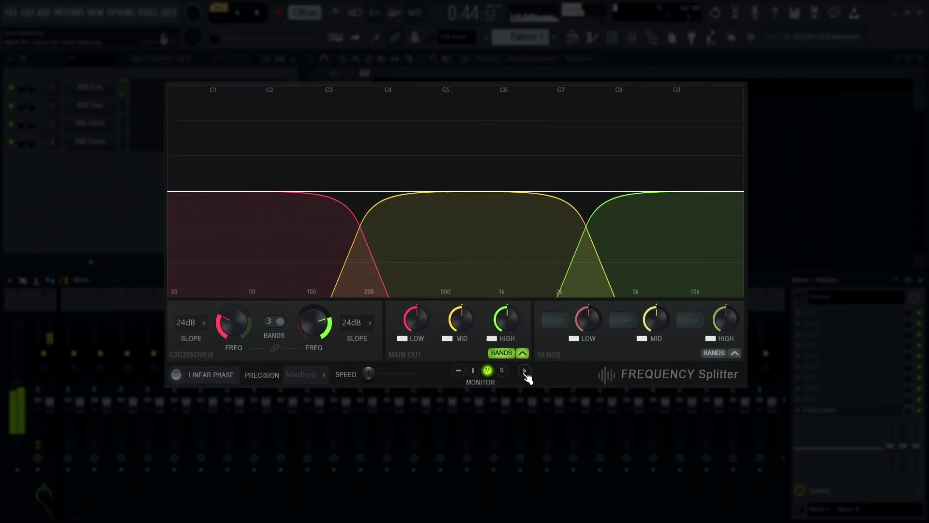
Step: Enable the spectrum Histogram and Heatmap, and move the heatmap from Top to Bottom
click(519, 364)
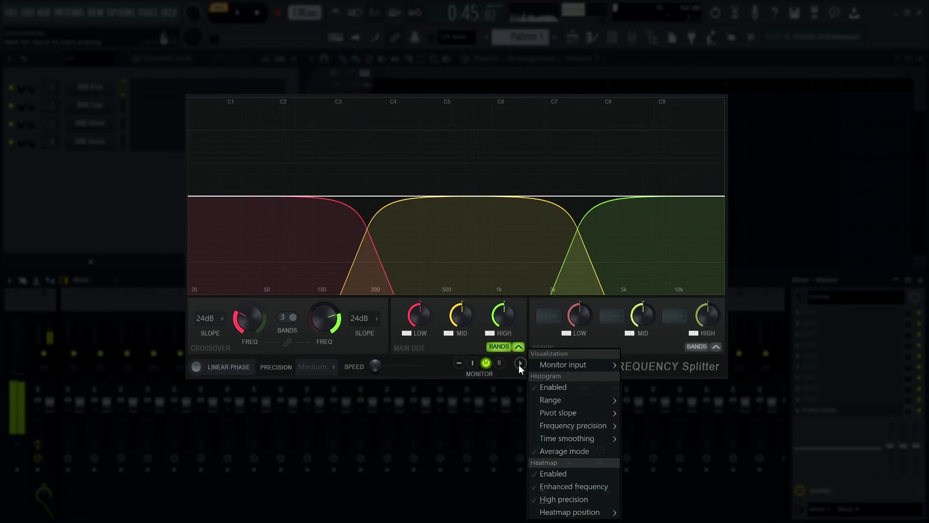
click(551, 385)
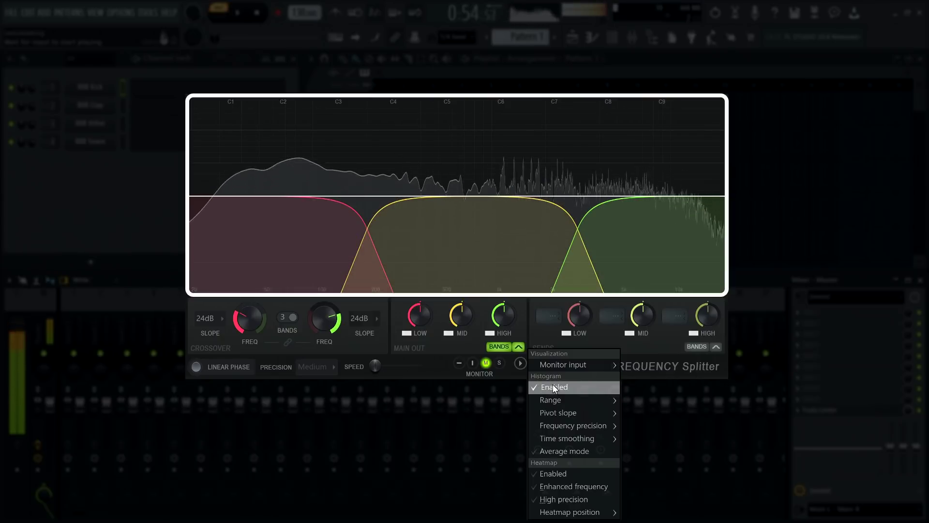
click(556, 472)
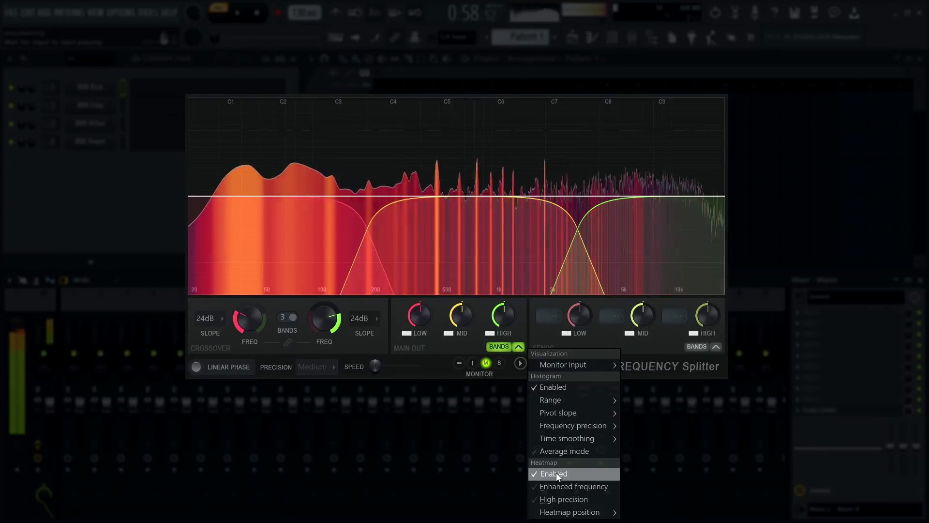
mouse_move(619, 513)
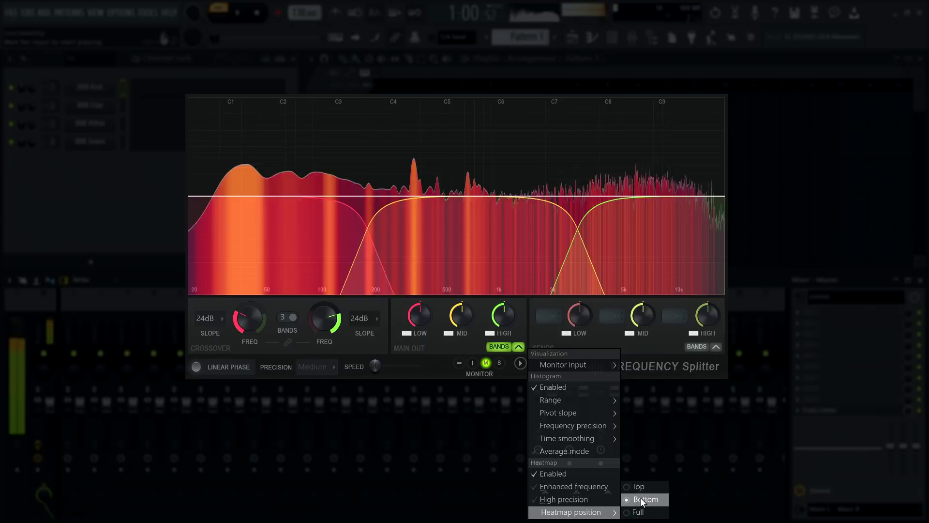
click(641, 489)
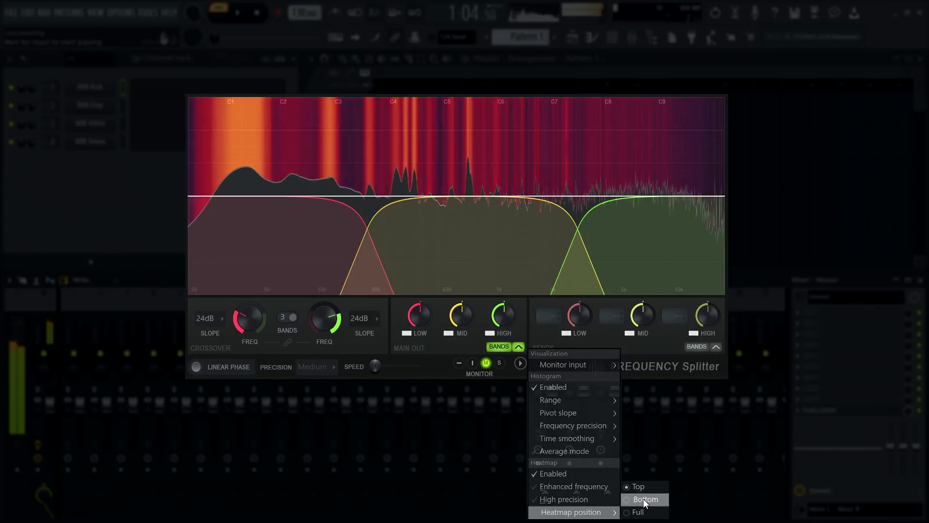
click(643, 499)
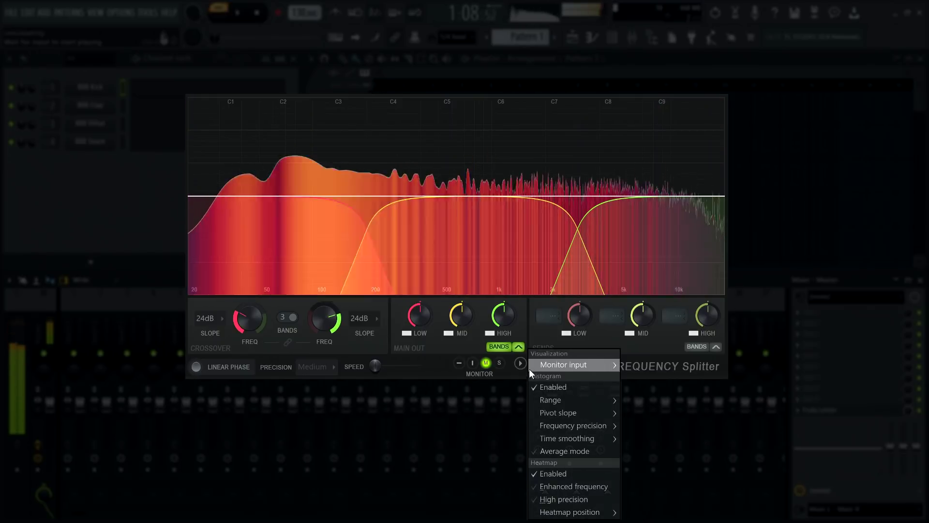
click(537, 396)
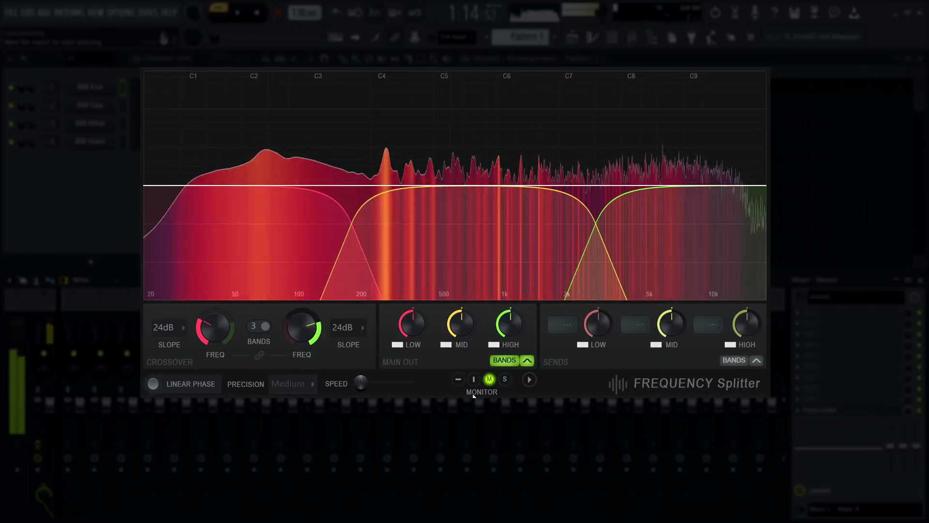
click(505, 380)
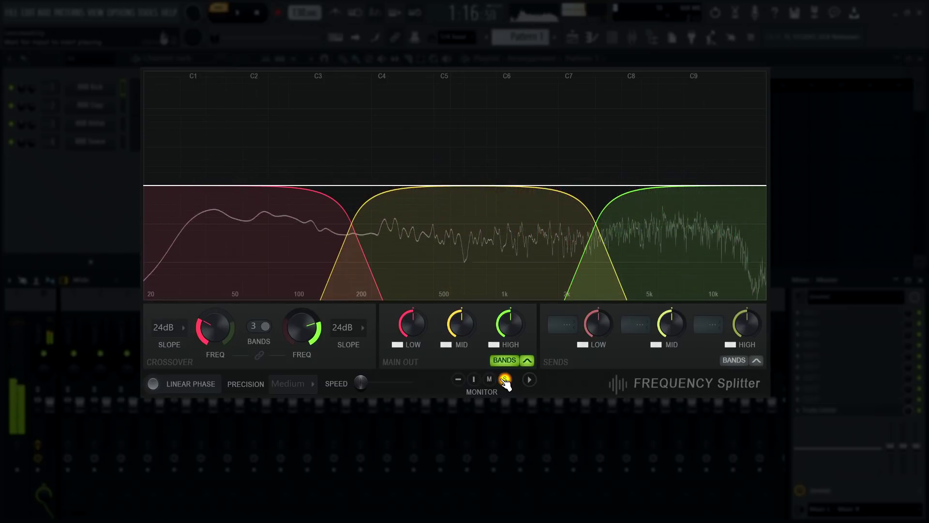
click(475, 380)
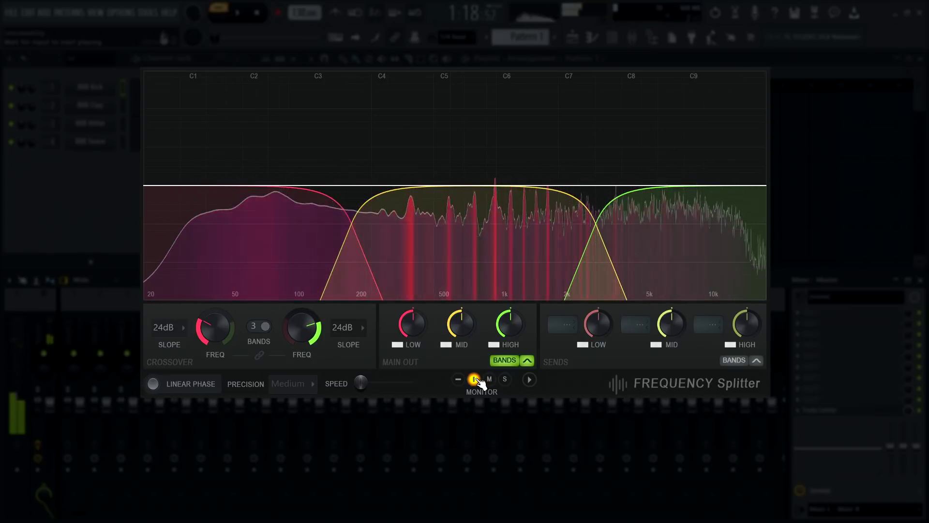
click(493, 380)
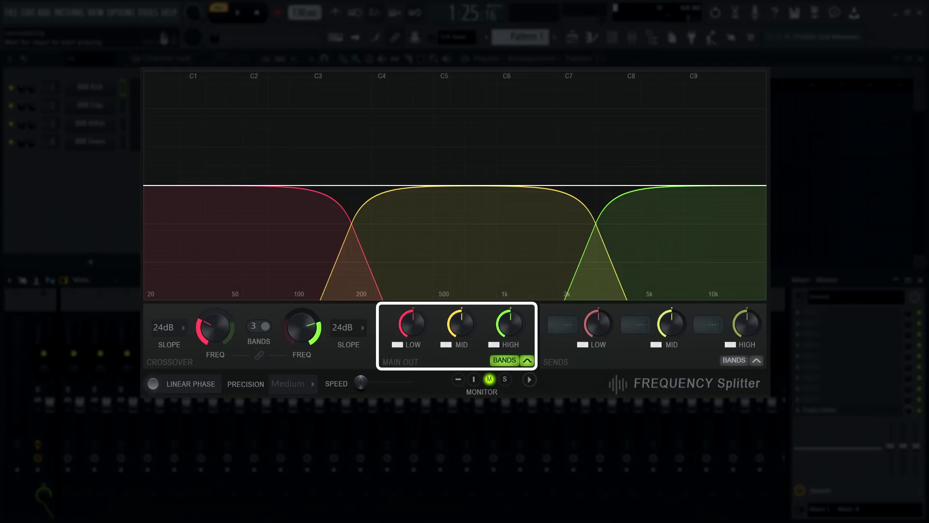
key(space)
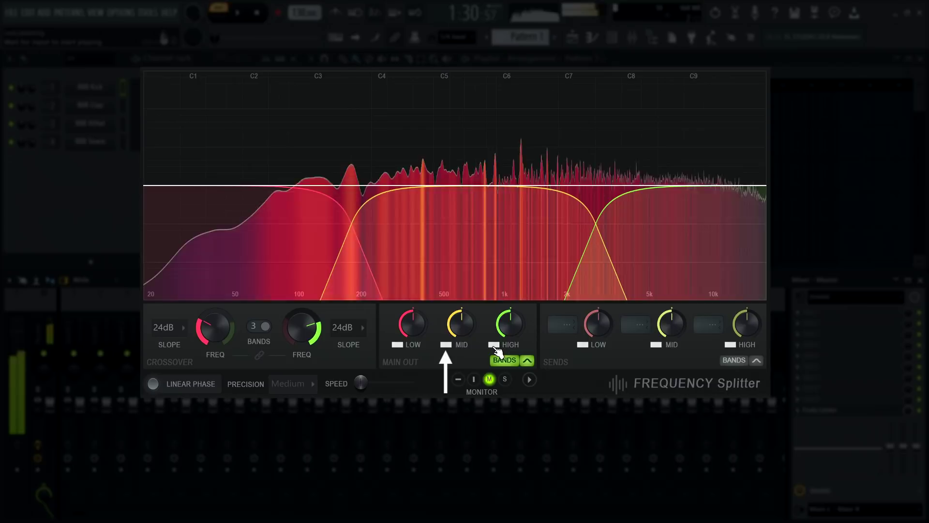
click(494, 345)
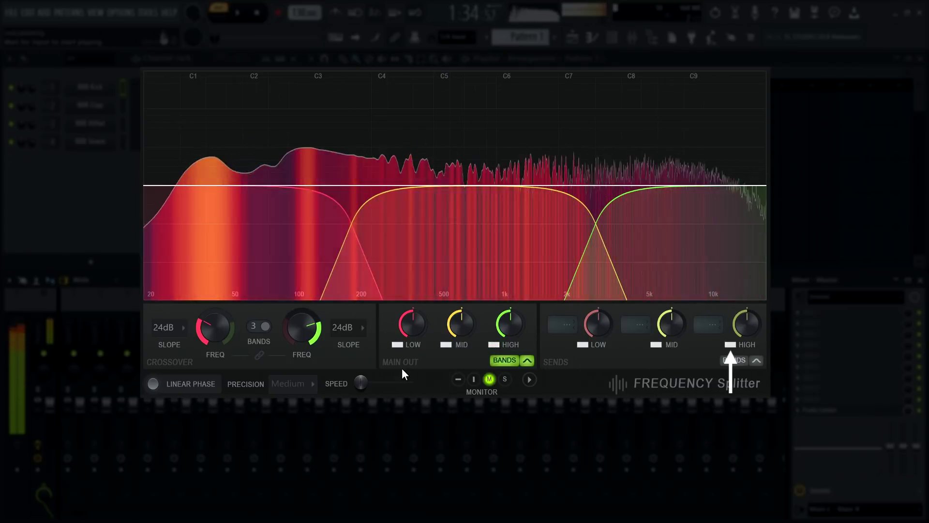
mouse_move(400, 348)
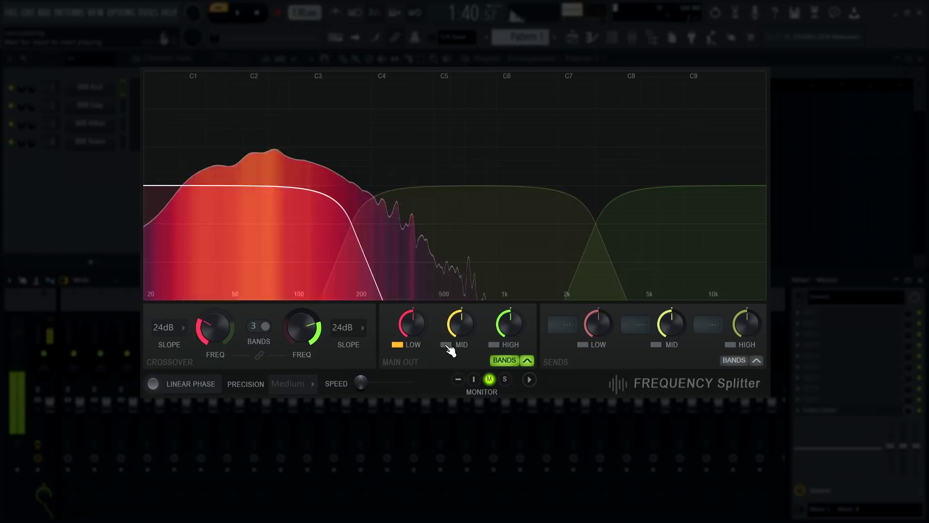
click(447, 345)
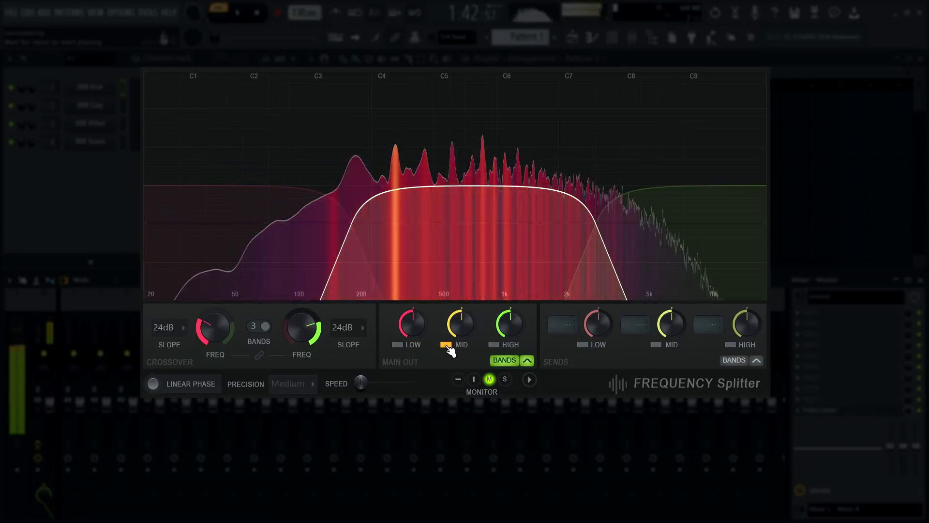
click(493, 344)
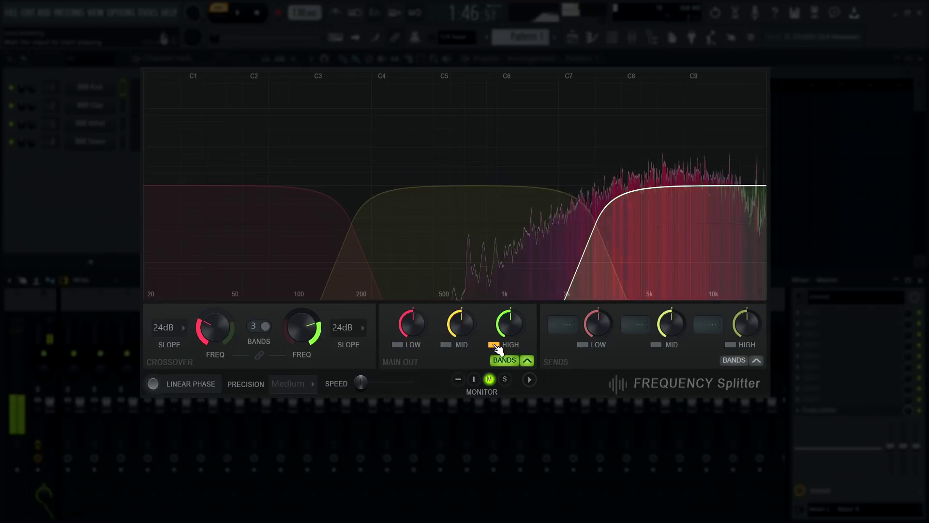
click(494, 345)
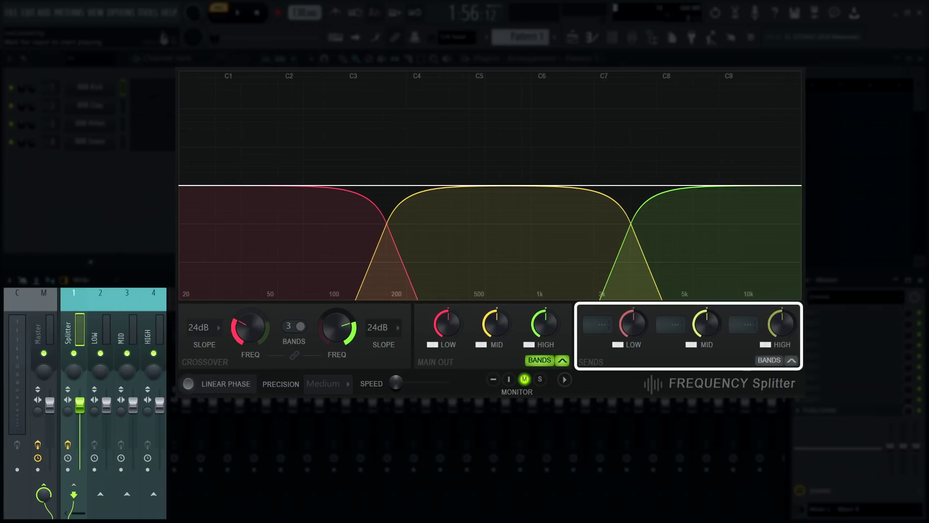
Step: Make the LOW, MID and HIGH mixer tracks each receive the Splitter as sidechain
click(601, 325)
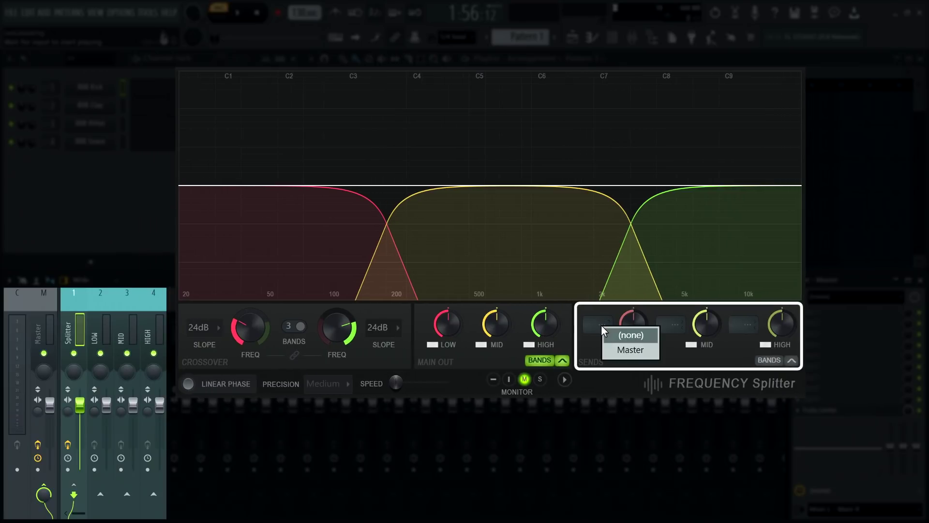
click(621, 327)
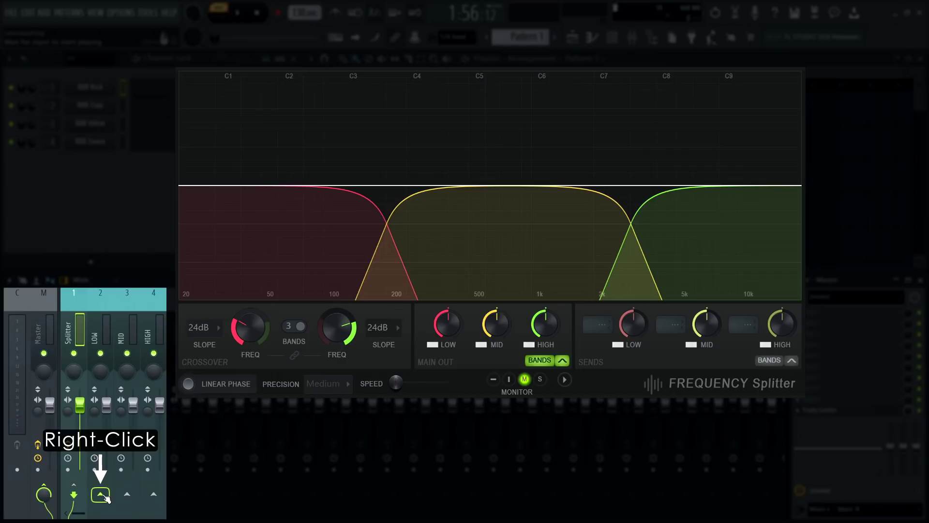
right_click(105, 497)
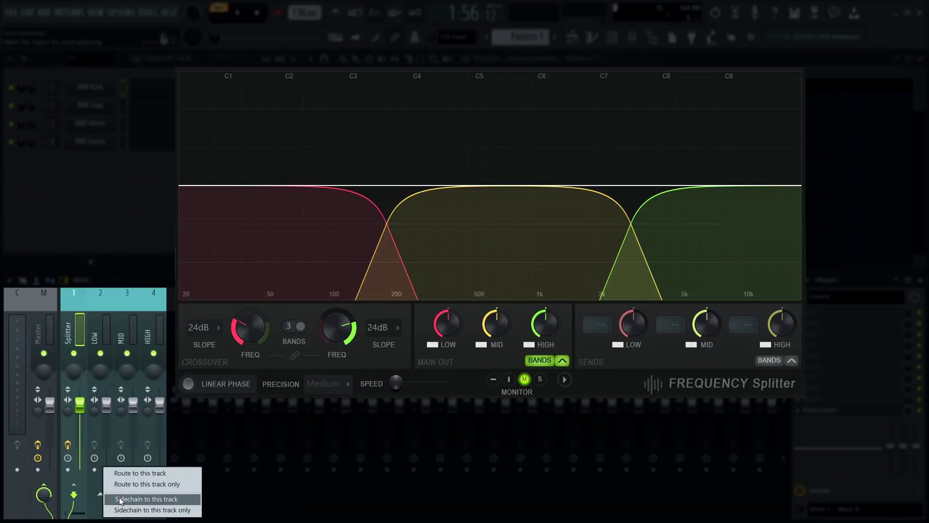
click(121, 499)
right_click(127, 495)
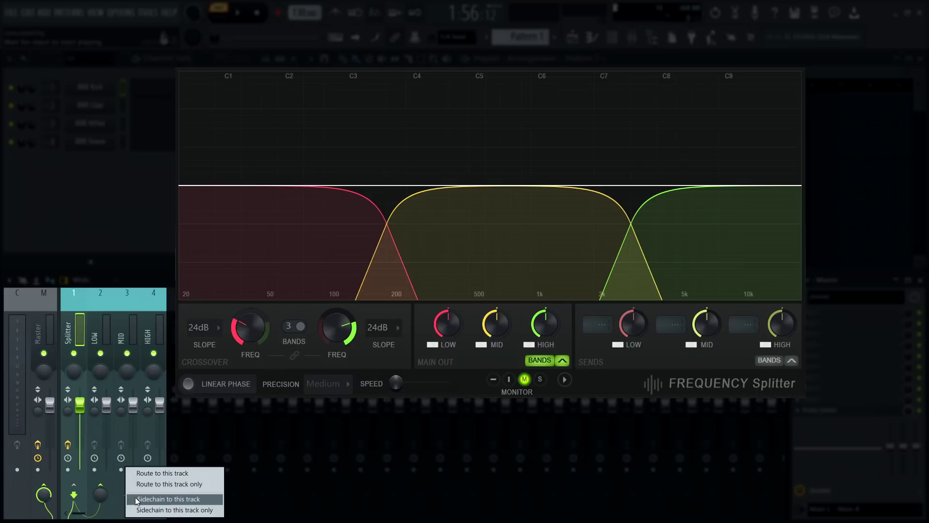
click(135, 498)
right_click(150, 495)
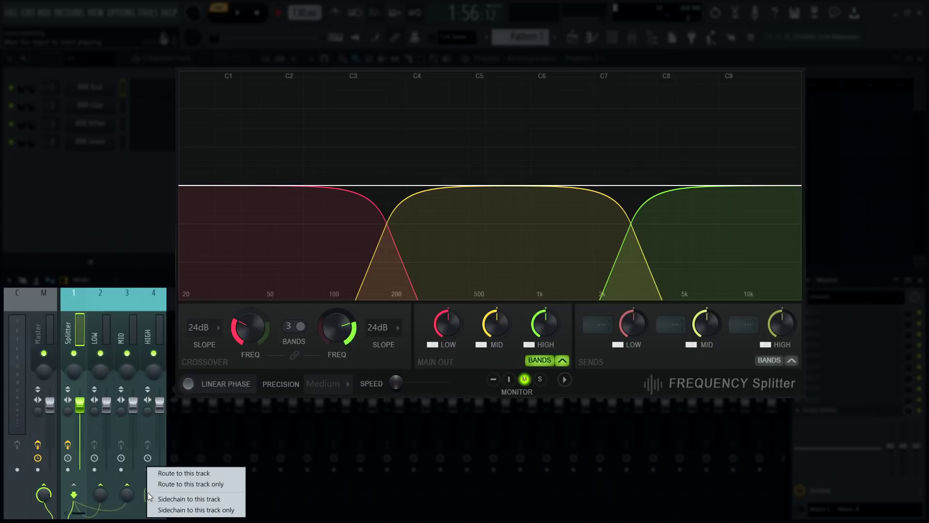
click(163, 499)
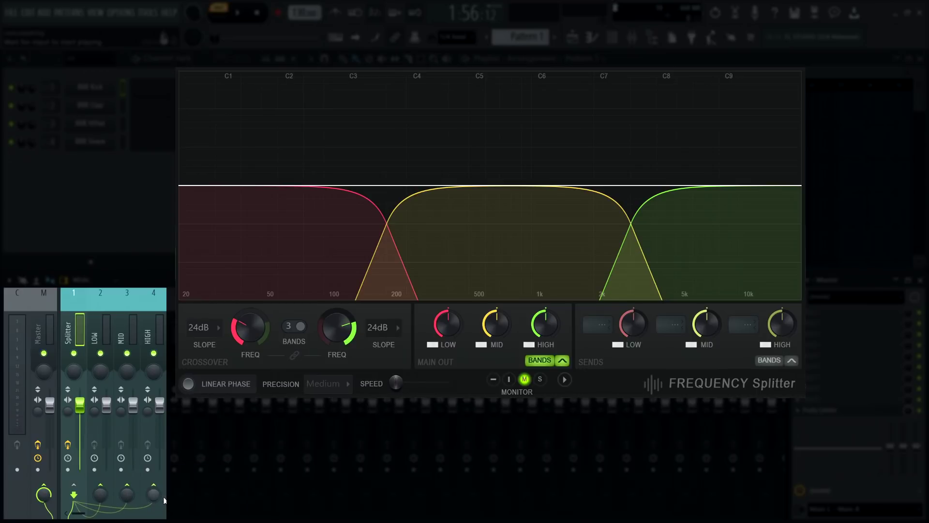
Step: Turn off the main output for the low, mid and high bands
click(433, 344)
click(481, 344)
click(529, 344)
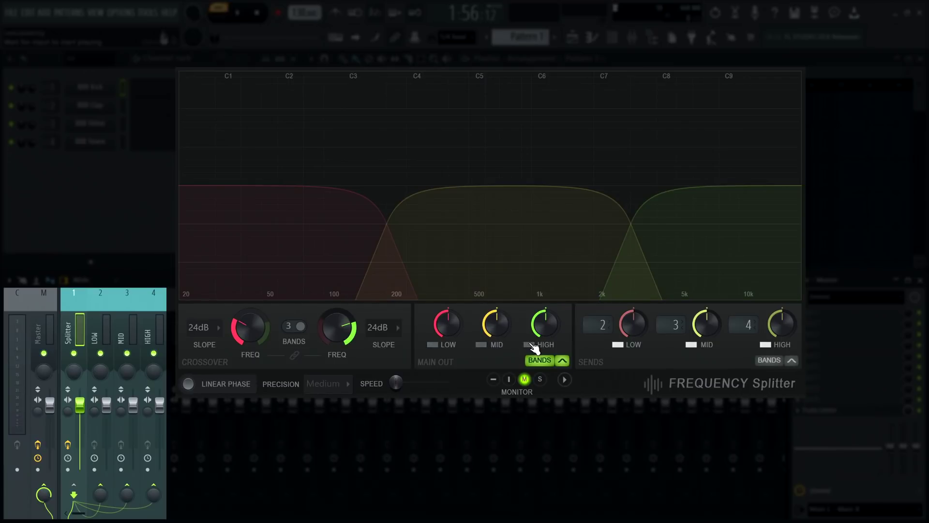
Step: Drop the Master send, route the three band sends to LOW, MID, HIGH, and enable send band shaping
click(46, 486)
click(602, 330)
click(601, 329)
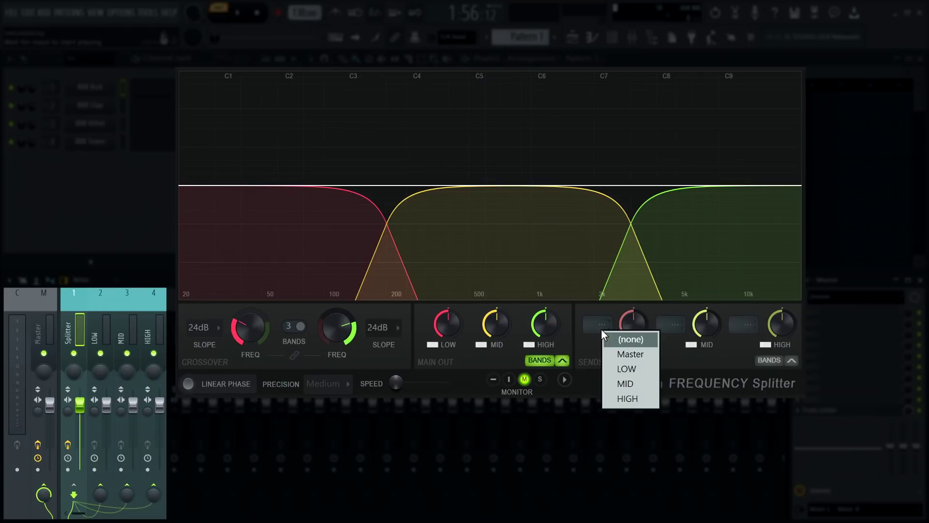
click(615, 368)
click(677, 327)
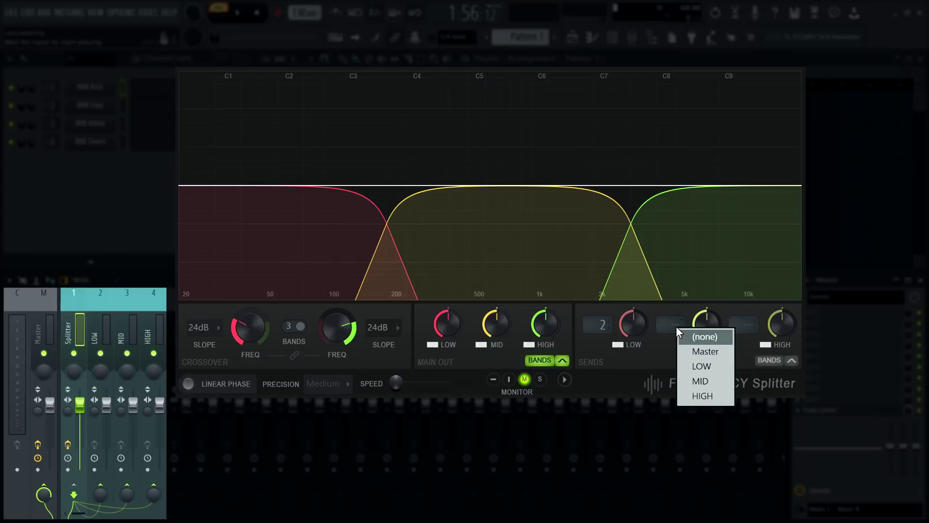
click(690, 382)
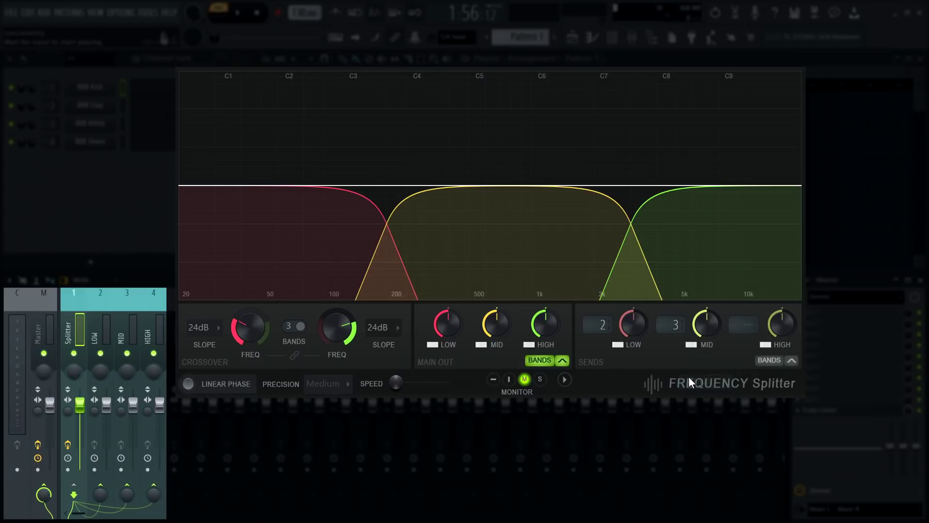
click(745, 324)
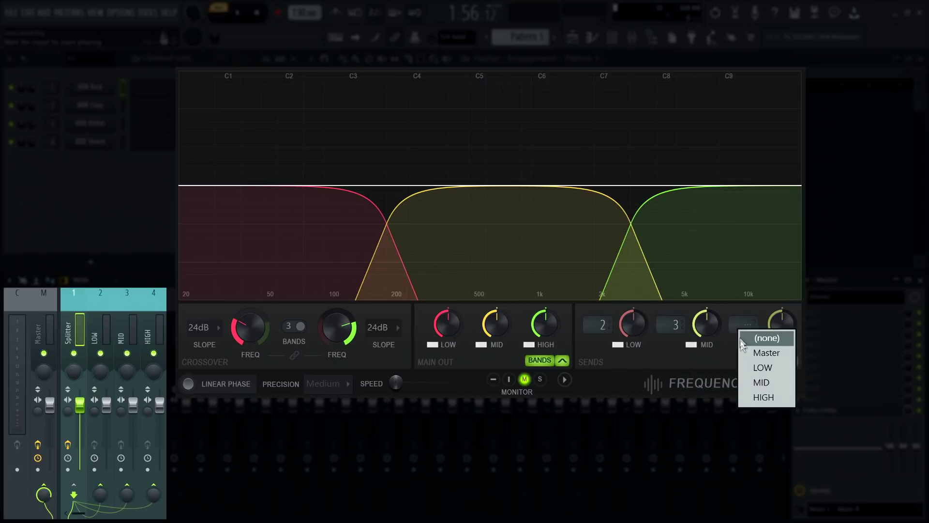
click(755, 396)
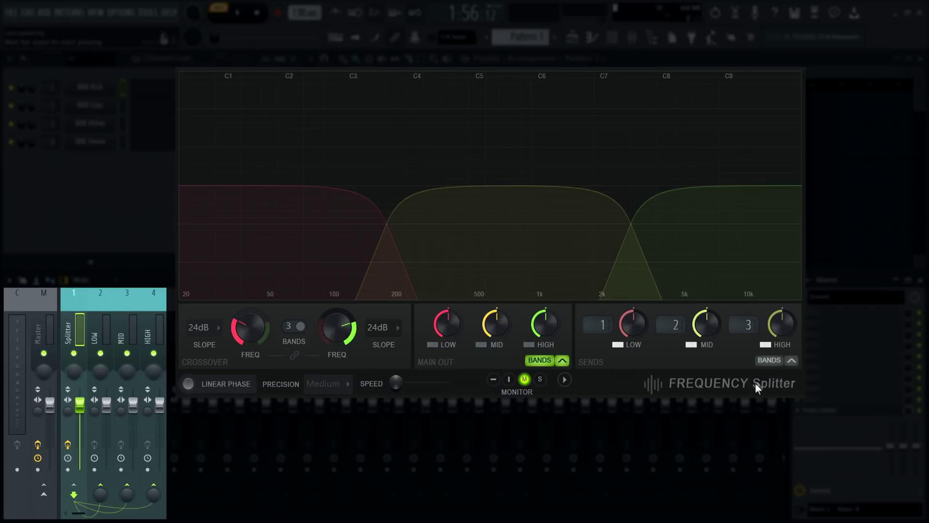
click(770, 360)
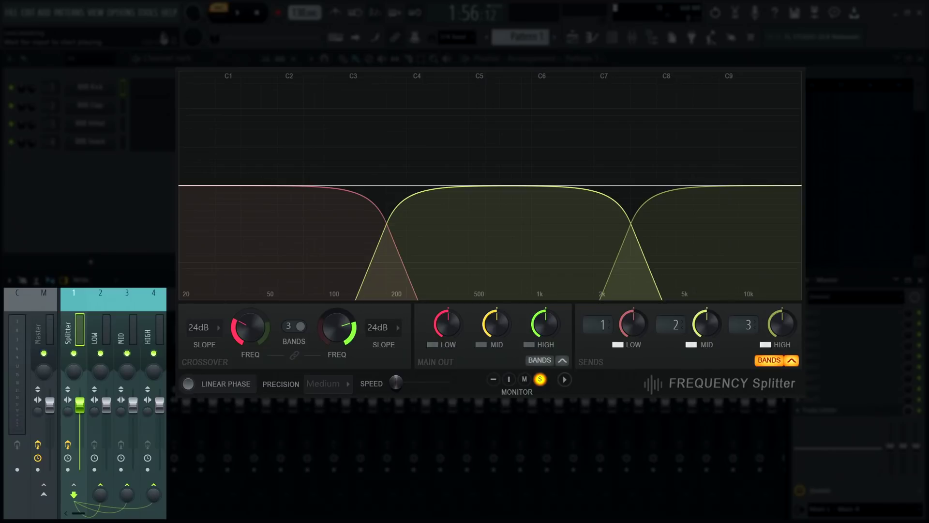
Step: Set both low and high crossover slopes to 96dB and start playback
click(199, 327)
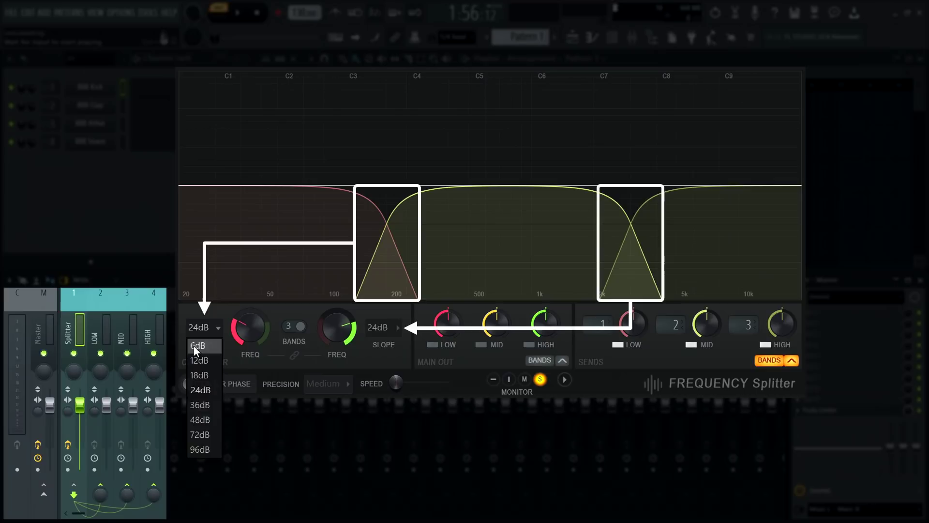
click(200, 449)
click(399, 335)
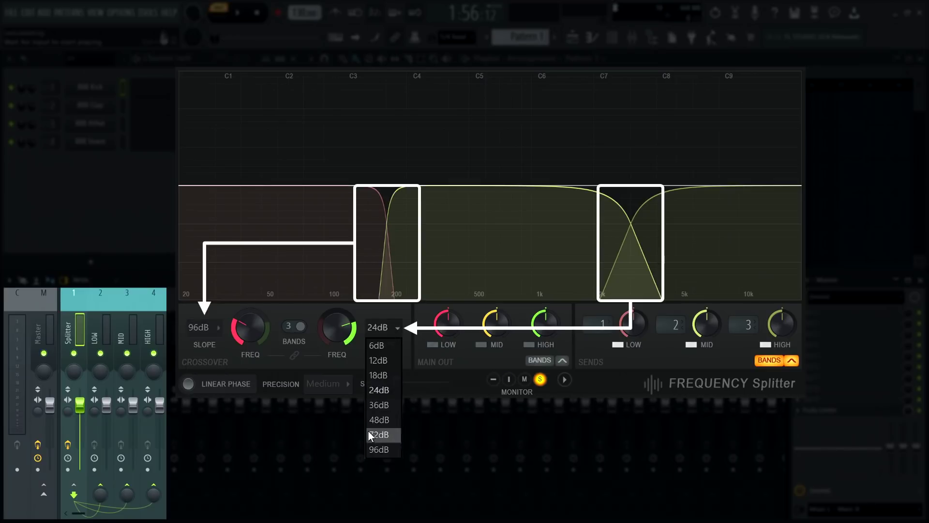
click(383, 449)
key(space)
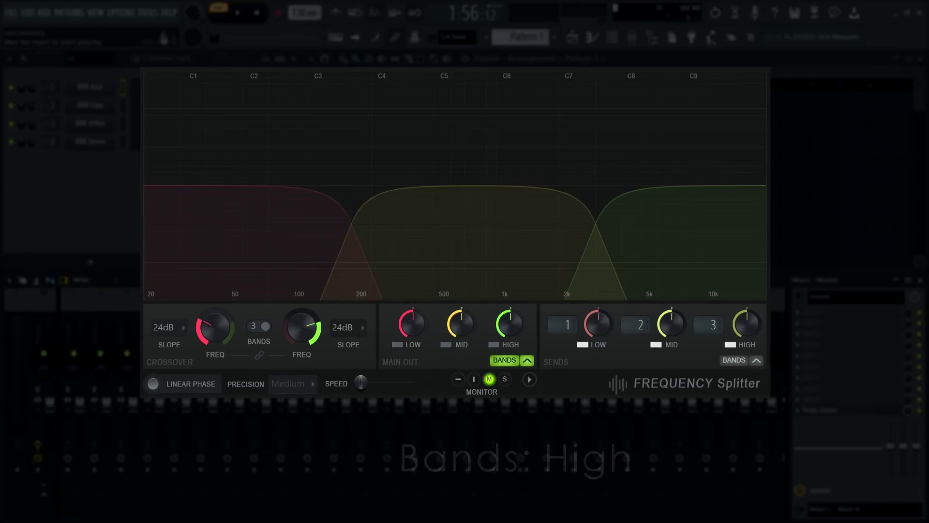
Step: Switch monitoring to solo and toggle band shaping for the main output and sends
click(505, 380)
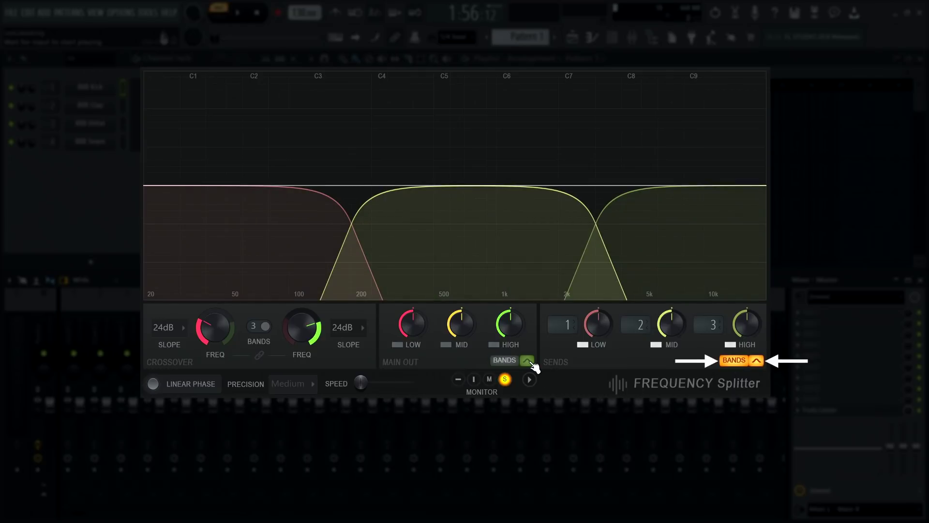
click(504, 360)
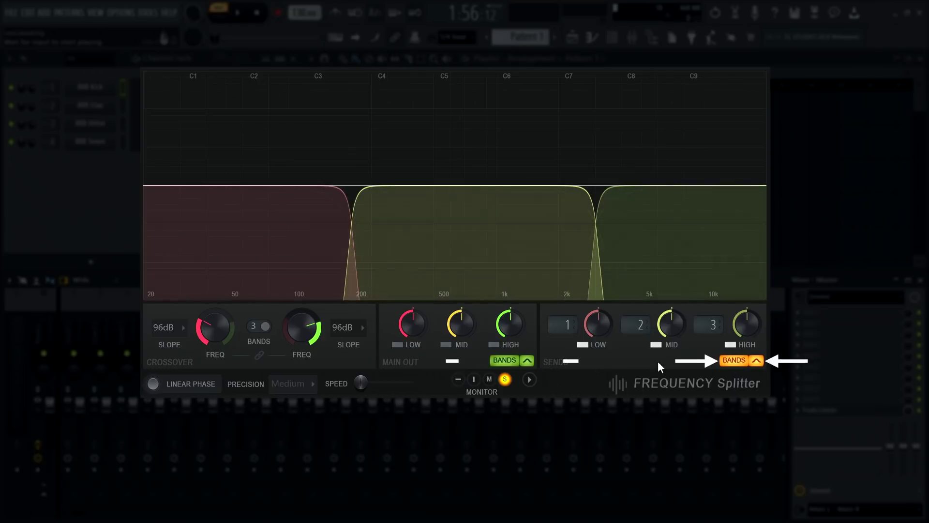
click(757, 362)
click(525, 361)
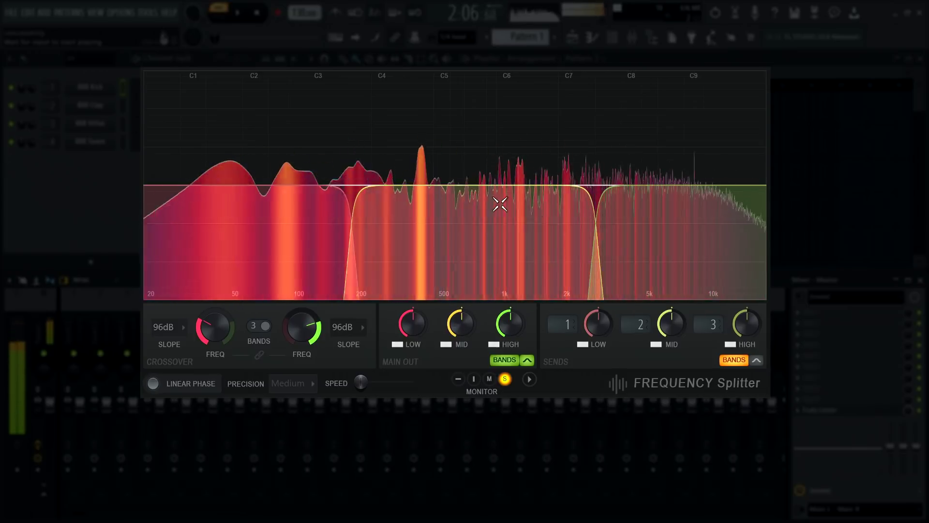
click(734, 359)
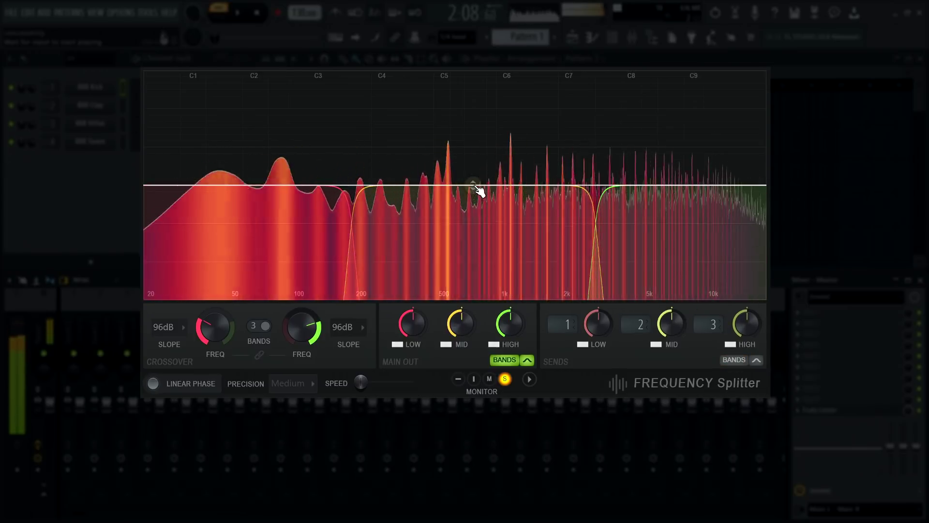
Step: Test boosting the mid and high band gains, resetting each to zero afterwards
drag(479, 192, 479, 154)
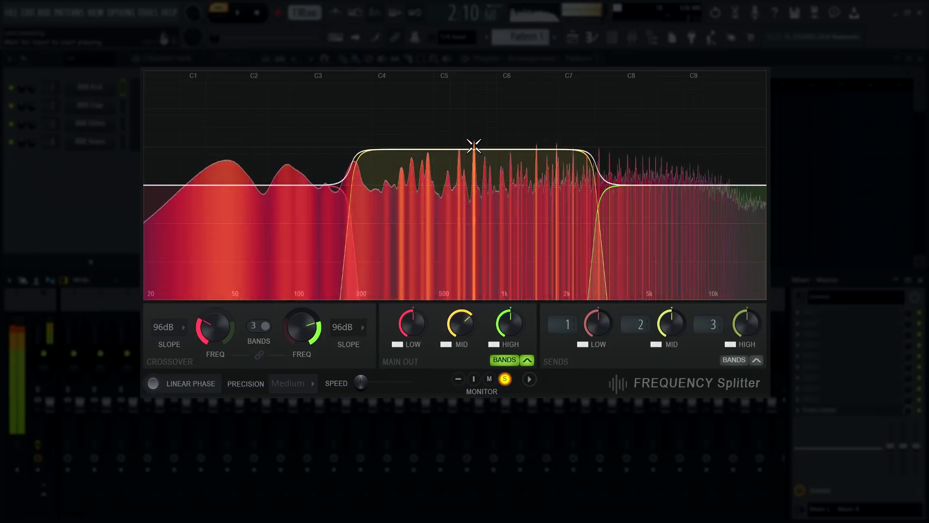
double_click(477, 151)
click(734, 360)
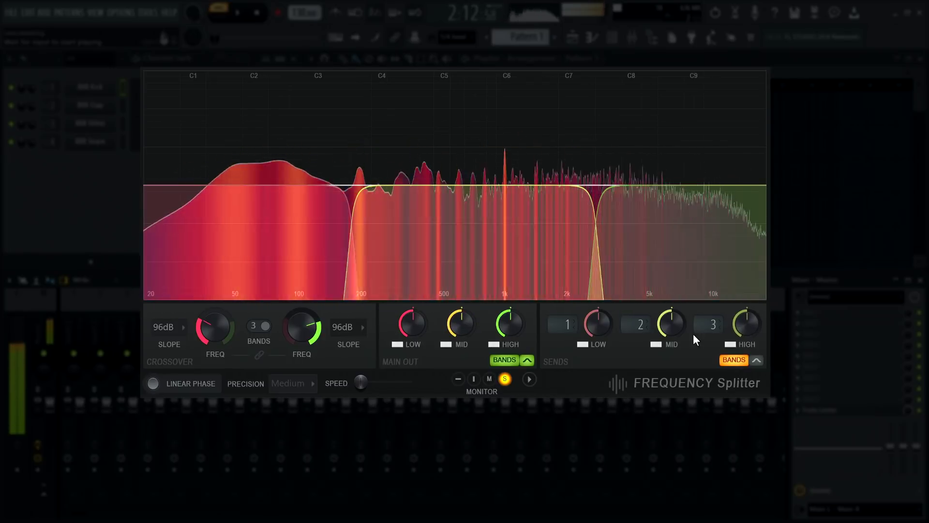
click(505, 359)
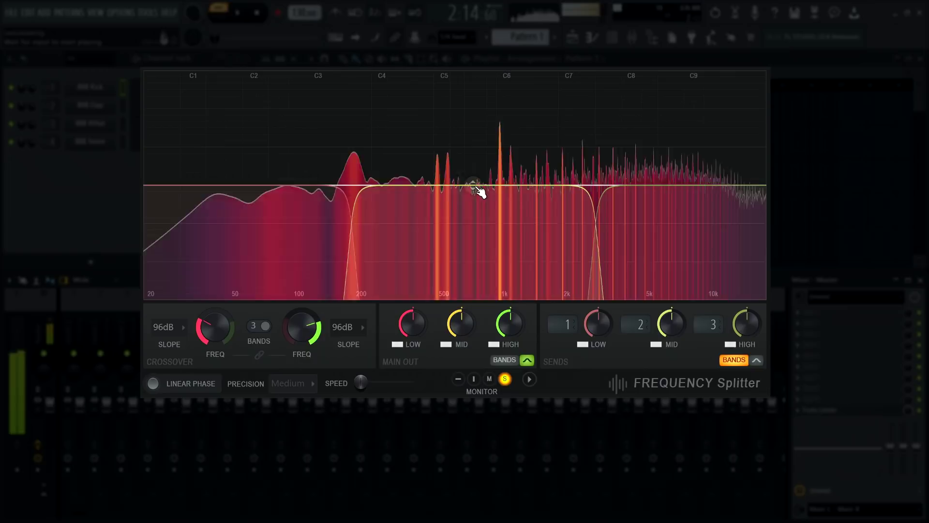
mouse_move(477, 192)
mouse_down()
mouse_move(472, 172)
mouse_move(473, 248)
mouse_move(473, 183)
mouse_up()
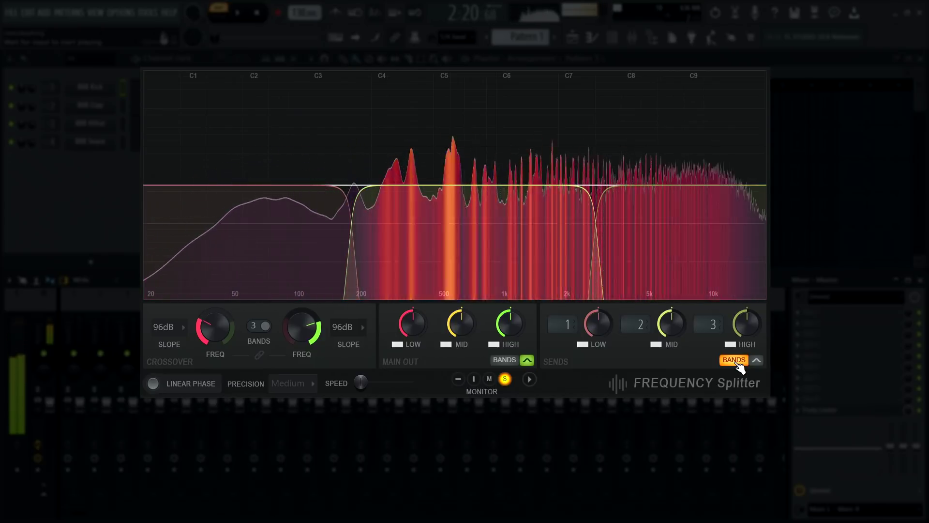
click(505, 359)
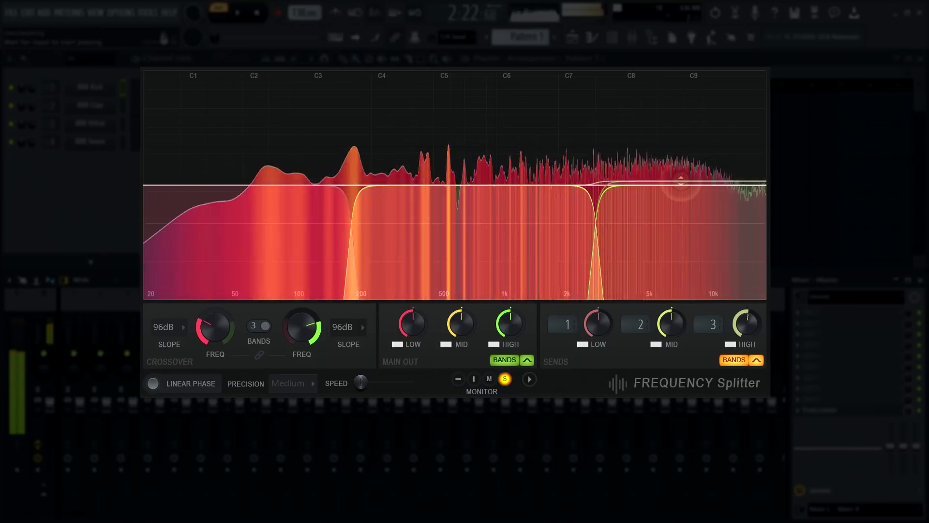
drag(681, 182, 681, 165)
double_click(681, 164)
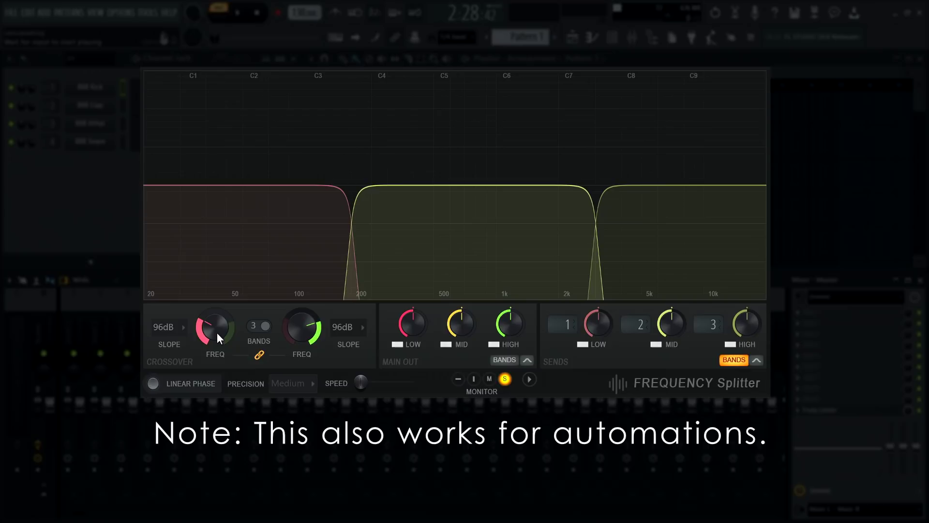
Step: Silence the low and high sends to hear only the mid band while sweeping the linked crossovers lower
drag(216, 333, 217, 341)
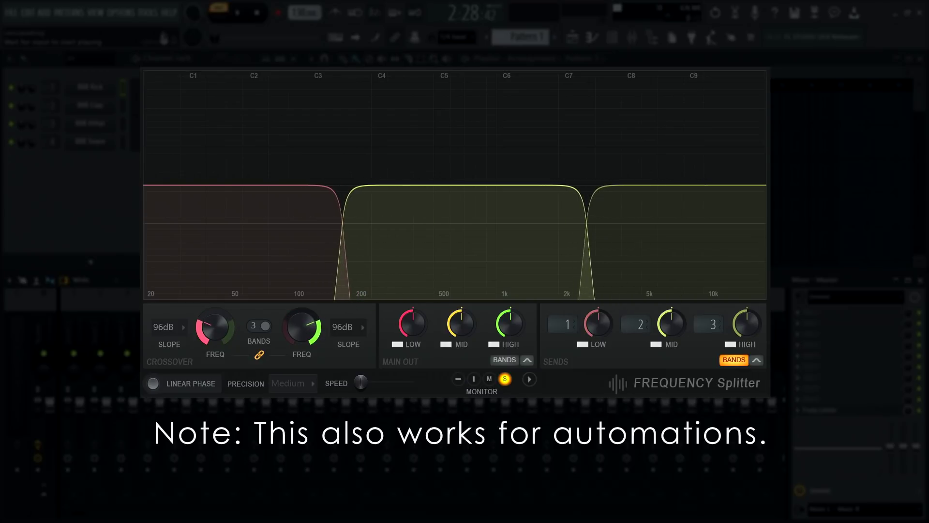
click(584, 344)
click(731, 345)
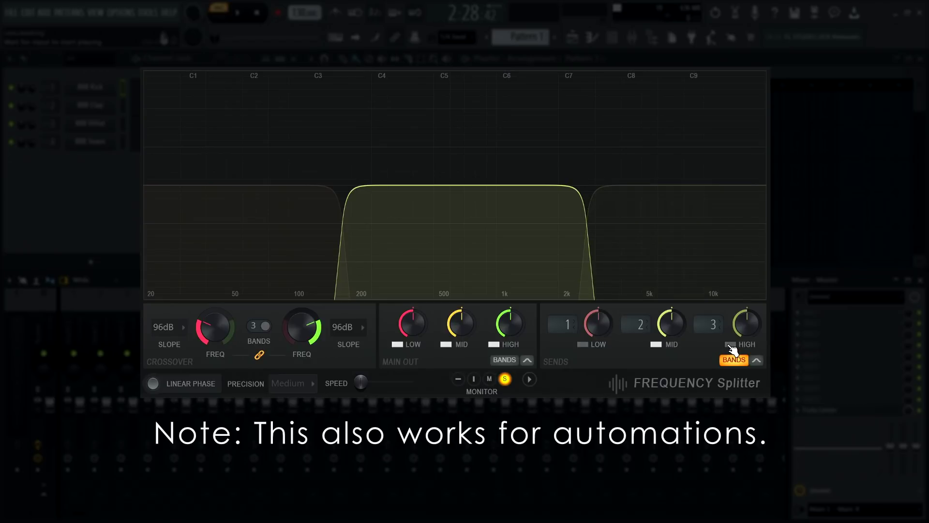
key(space)
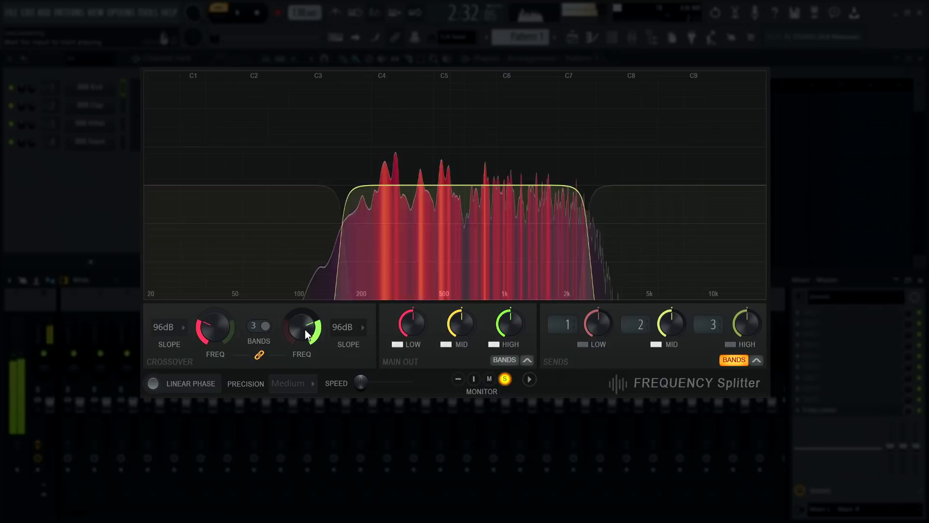
mouse_move(305, 330)
mouse_down()
mouse_move(304, 346)
mouse_move(305, 327)
mouse_up()
Step: Play the ducking example, raise the crossover from about 400 Hz to 1 kHz, then stop
drag(213, 324, 214, 333)
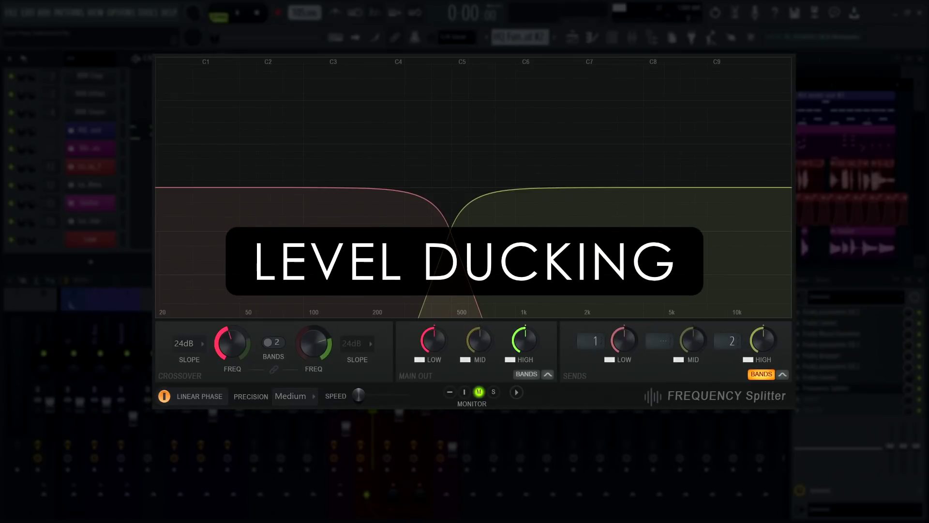
key(space)
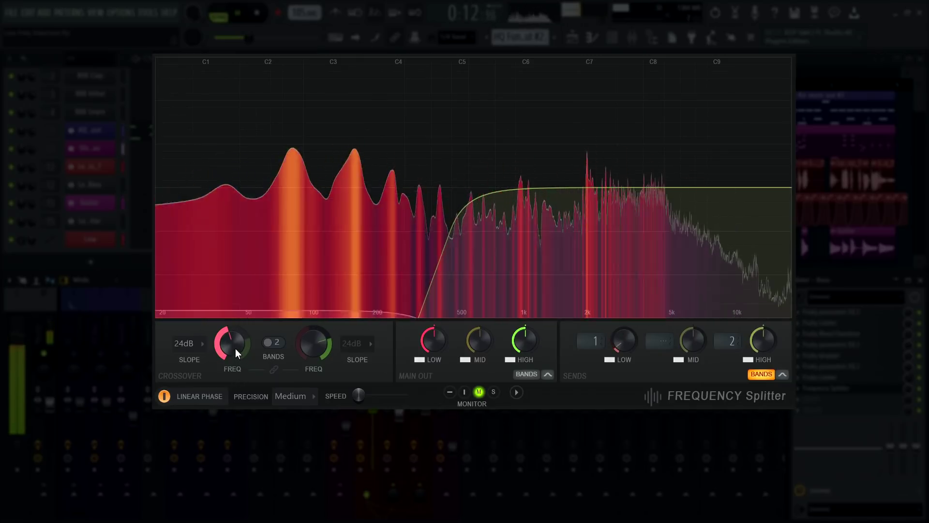
mouse_move(235, 349)
mouse_down()
mouse_move(235, 317)
mouse_move(235, 339)
mouse_up()
key(space)
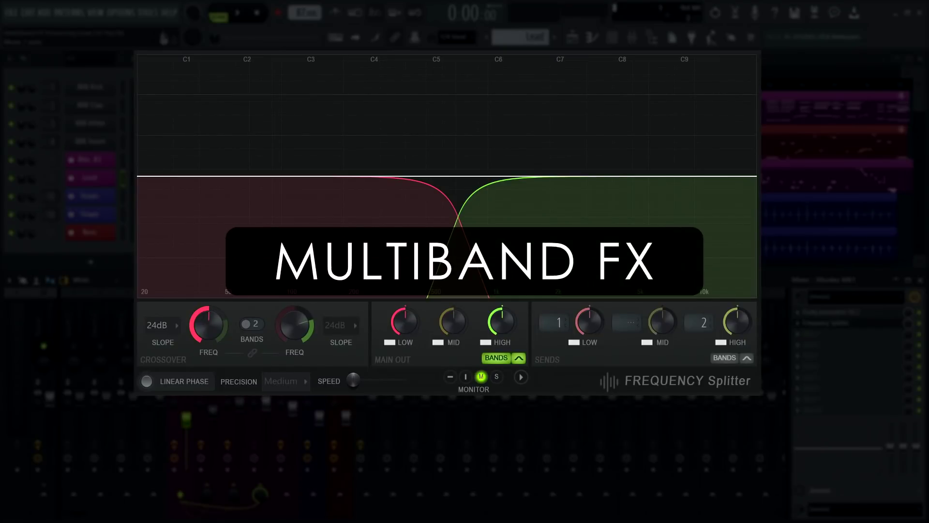
Step: Play the multiband example and toggle the effect off and on to compare the processed sound
key(space)
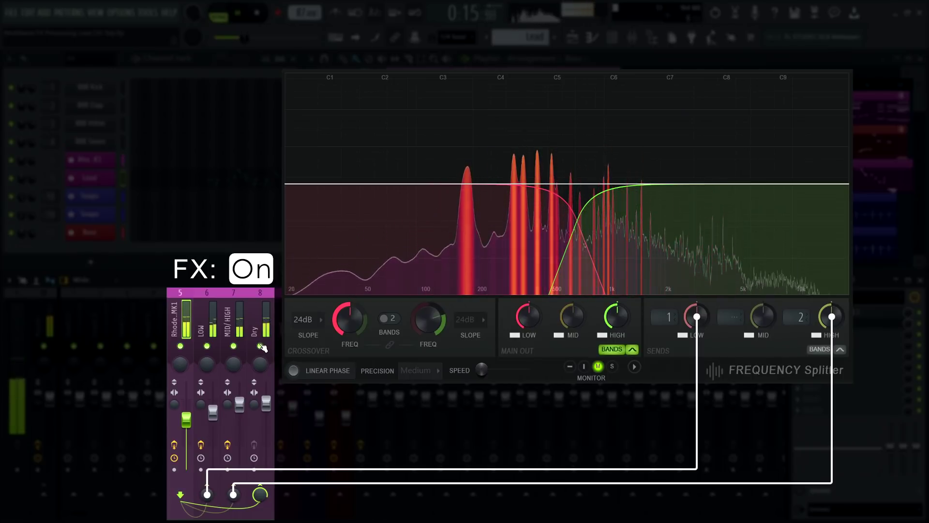
right_click(259, 345)
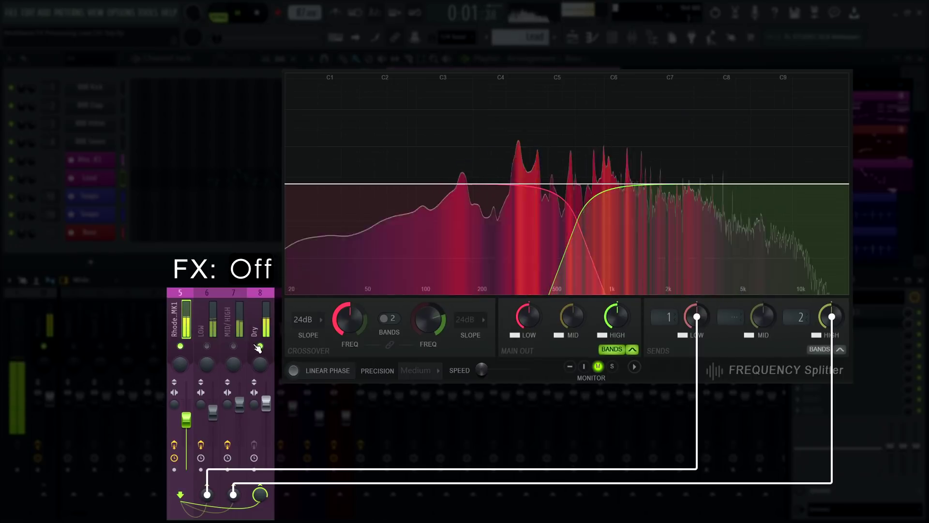
right_click(260, 345)
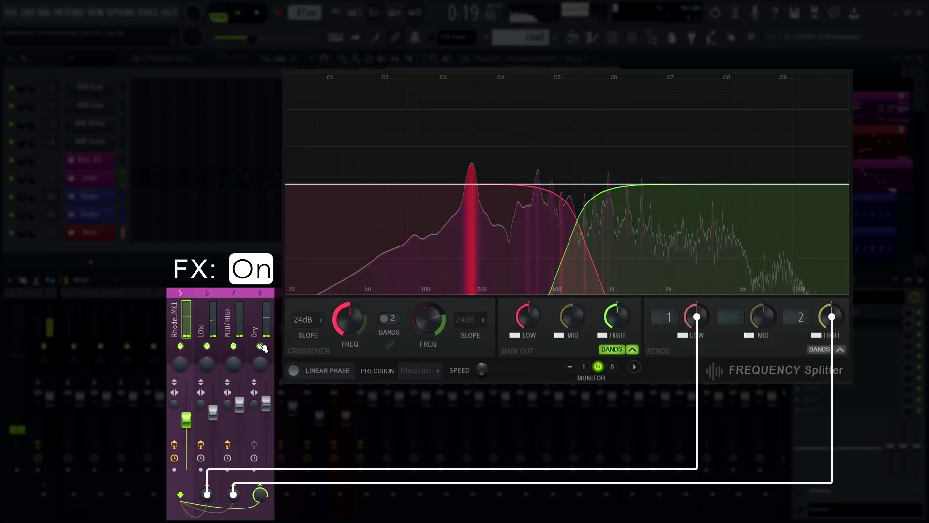
right_click(260, 345)
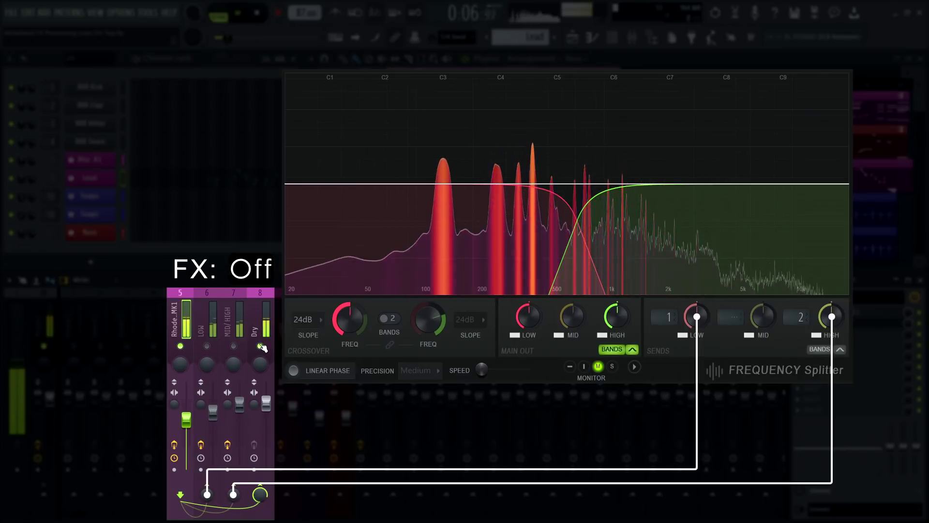
right_click(260, 345)
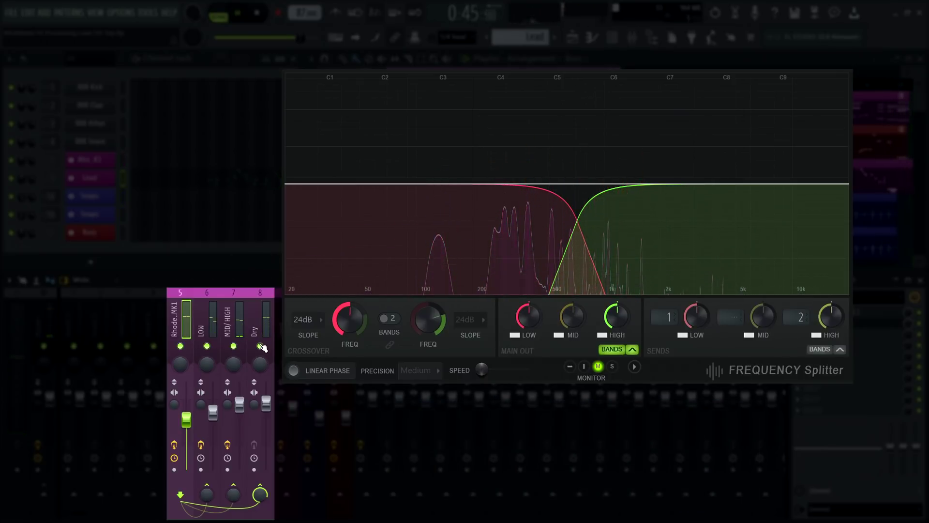
Step: Mute the Dry channel, replay the split bands, and check the LOW and Rhode_MK1 channel routing
click(260, 345)
click(233, 292)
key(space)
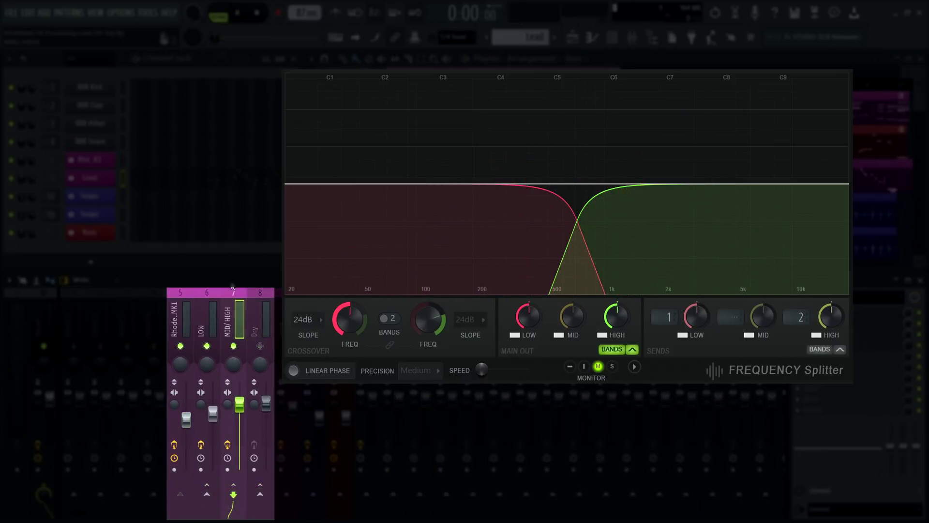
key(space)
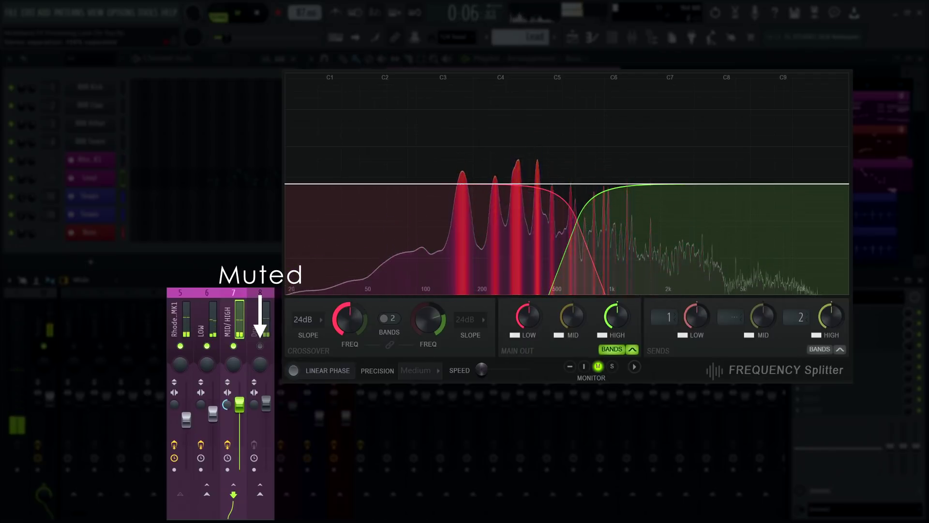
click(206, 319)
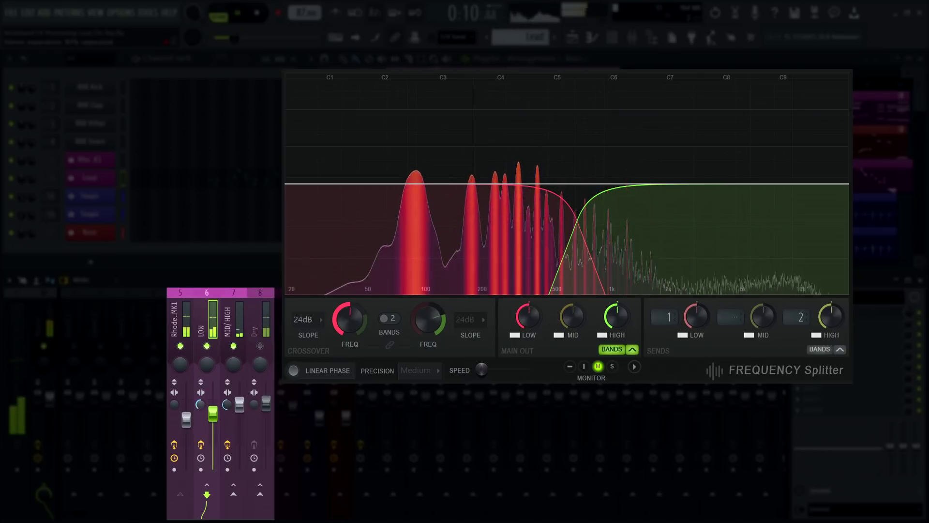
click(188, 326)
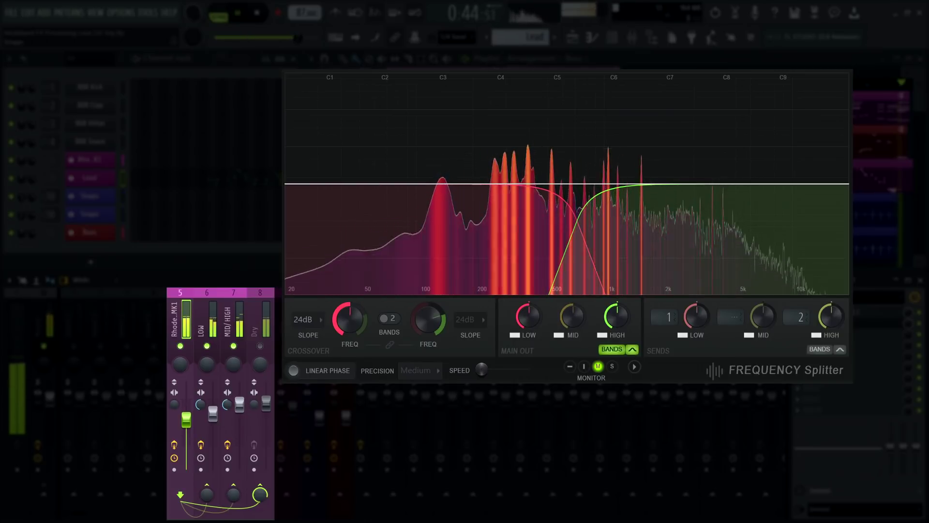
Step: Play the track, lower the high crossover toward 1 kHz and raise the low one toward 450 Hz
key(space)
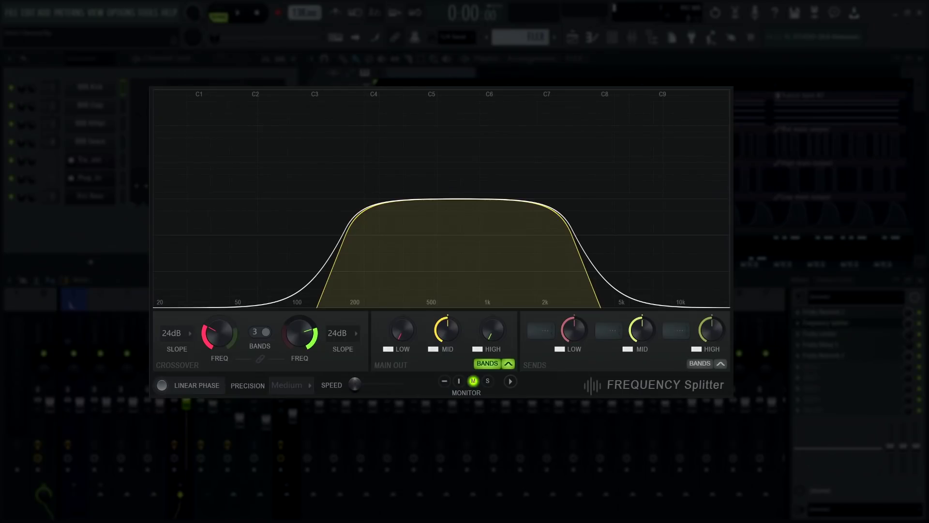
key(space)
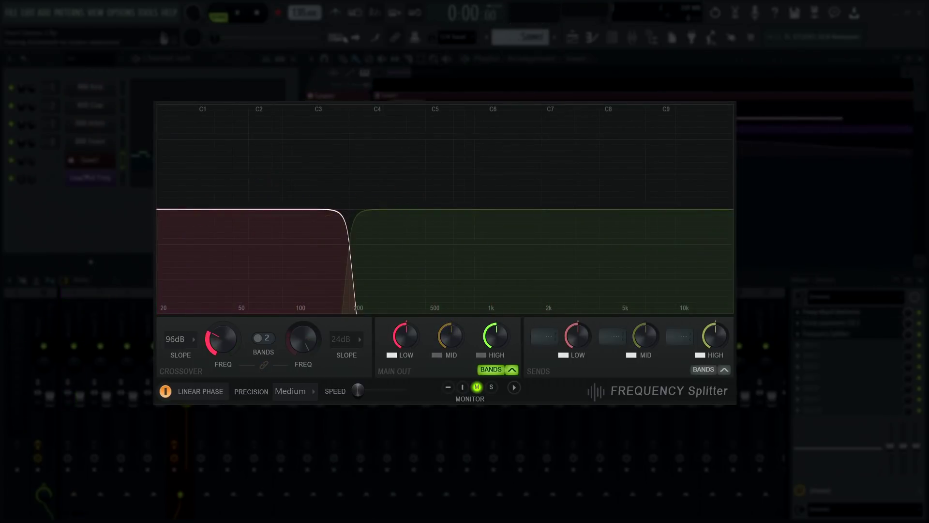
click(239, 12)
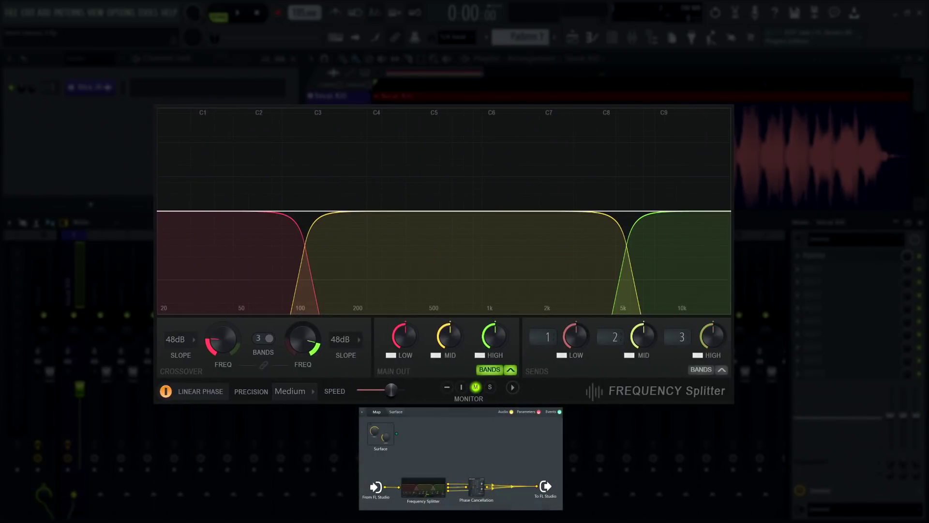
key(space)
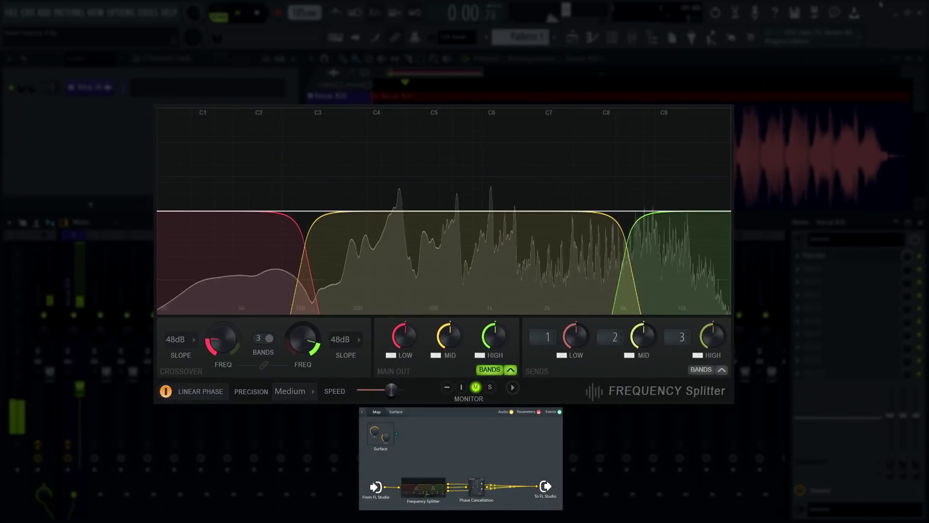
mouse_move(300, 354)
mouse_down()
mouse_move(299, 321)
mouse_move(299, 358)
mouse_up()
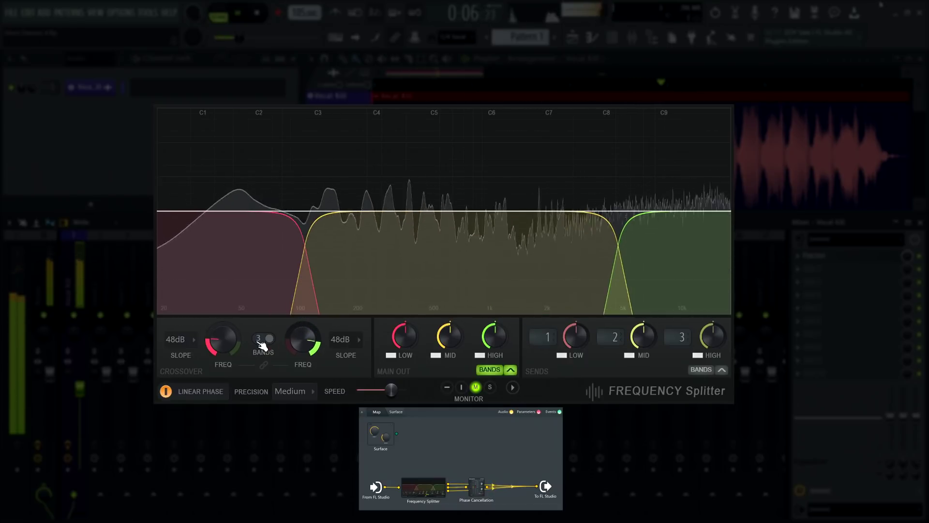
mouse_move(223, 339)
mouse_down()
mouse_move(222, 309)
mouse_move(216, 353)
mouse_up()
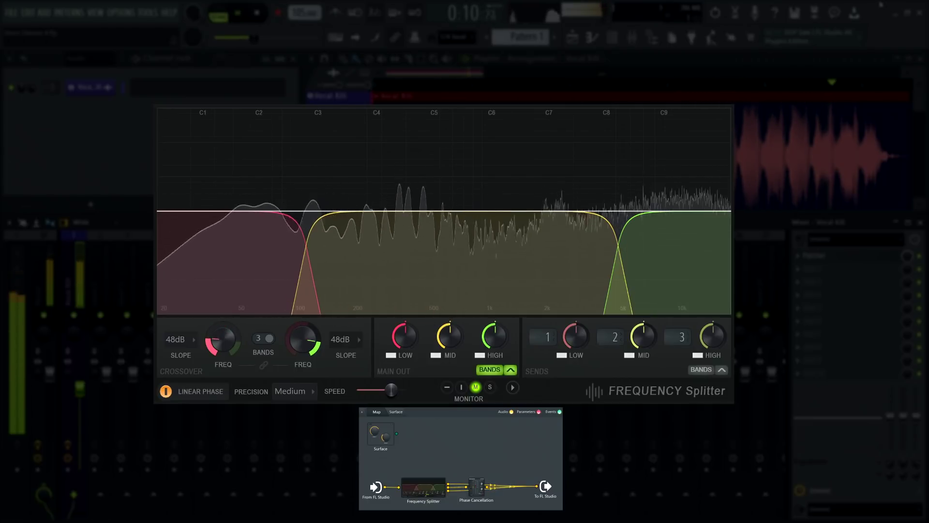
key(space)
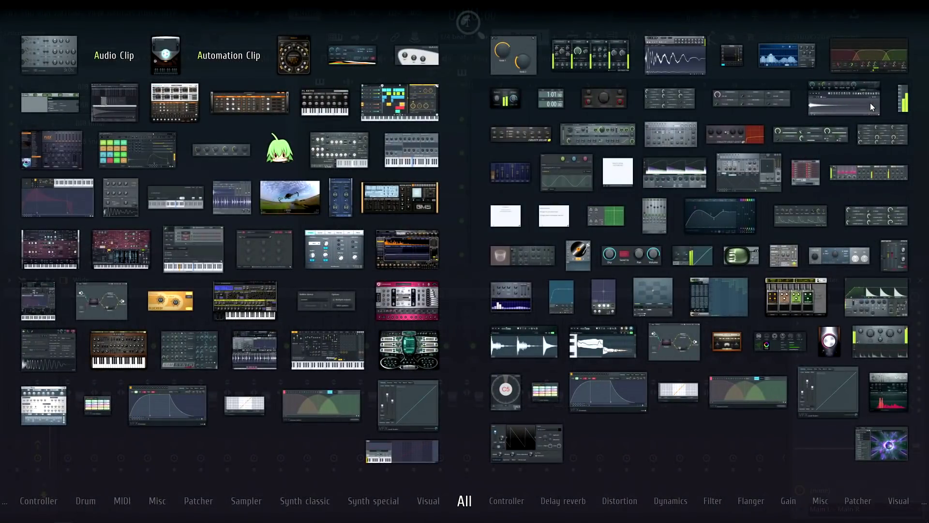
Step: Load a Patcher plugin onto the Master channel
text(pat)
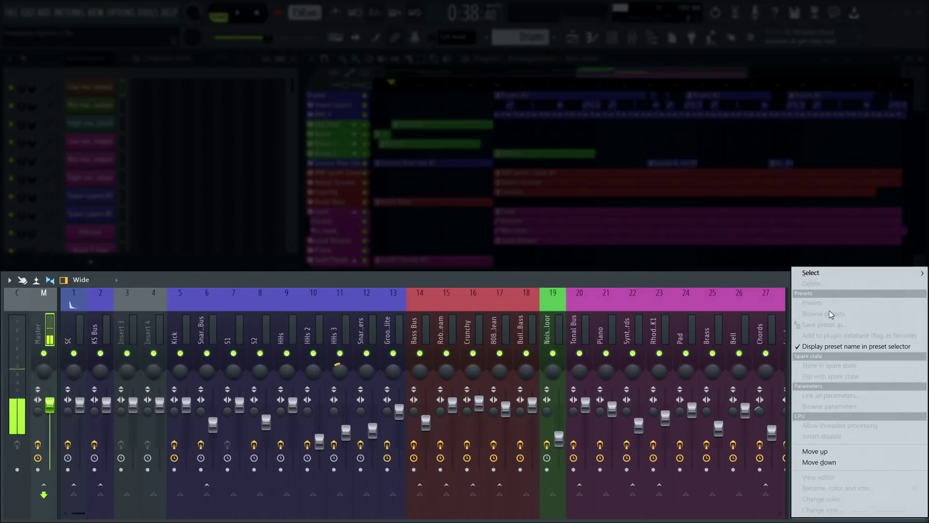
mouse_move(823, 273)
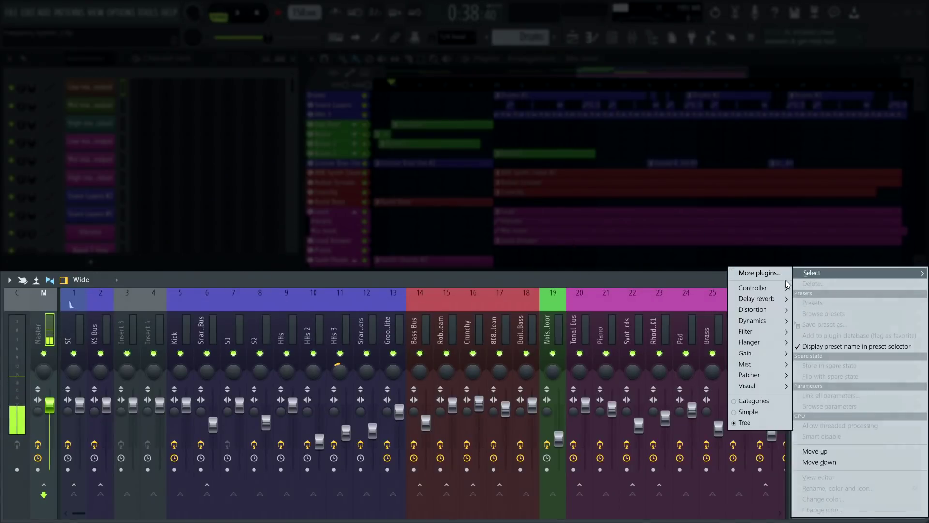
mouse_move(731, 377)
click(666, 374)
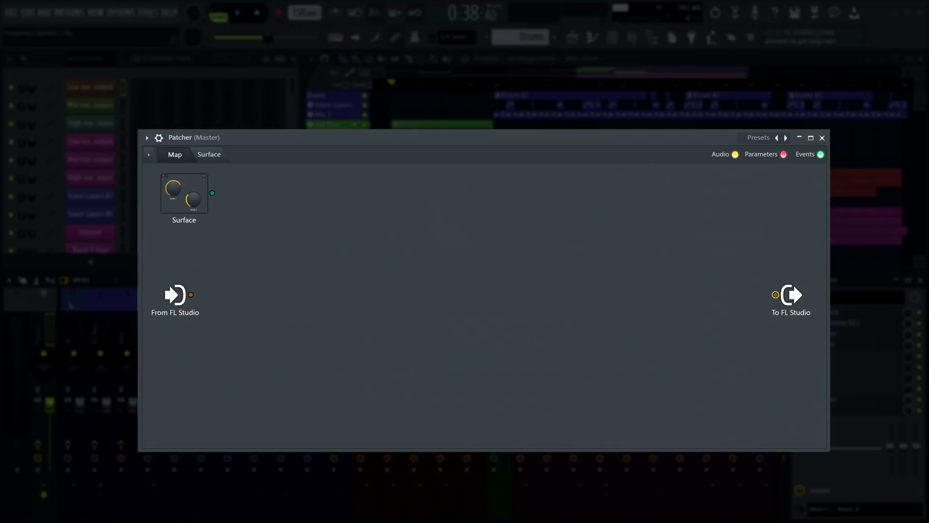
Step: Add a Frequency Splitter from the Filter category to the Patcher map
right_click(230, 297)
mouse_move(290, 314)
mouse_move(461, 405)
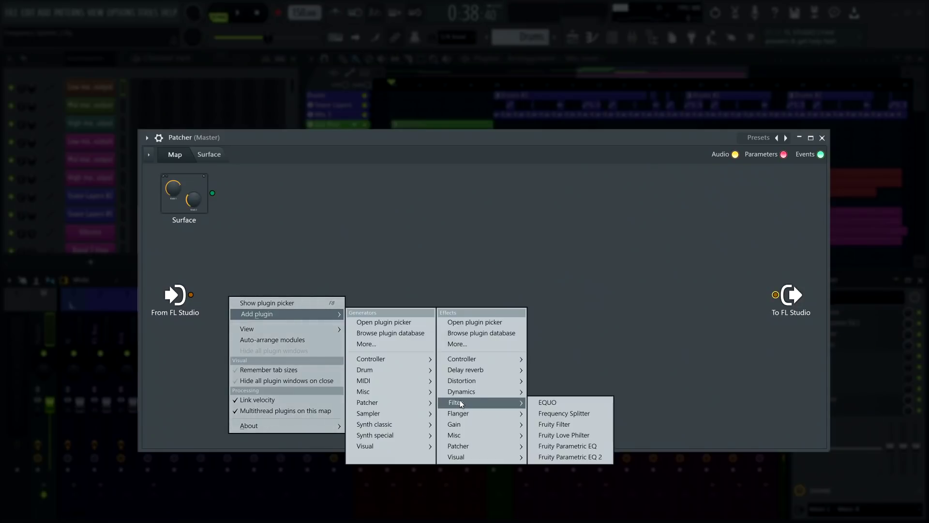
click(564, 413)
Step: Enable the Frequency Splitter's Send 3 audio output and disable its Main Output
right_click(266, 303)
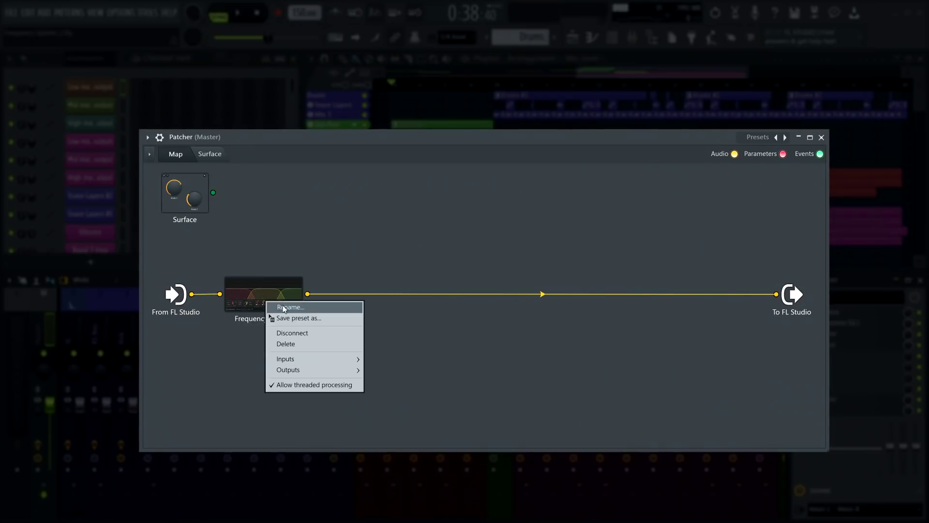
mouse_move(333, 369)
mouse_move(383, 370)
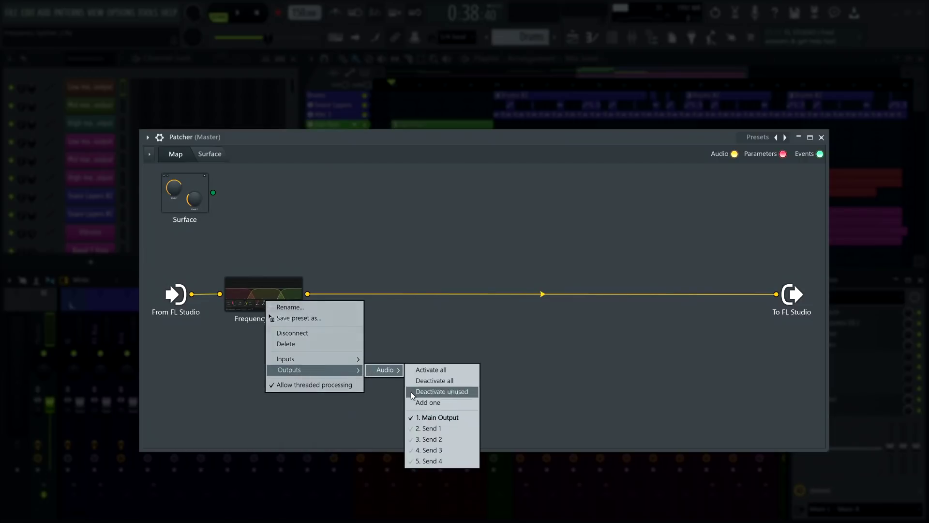
click(429, 447)
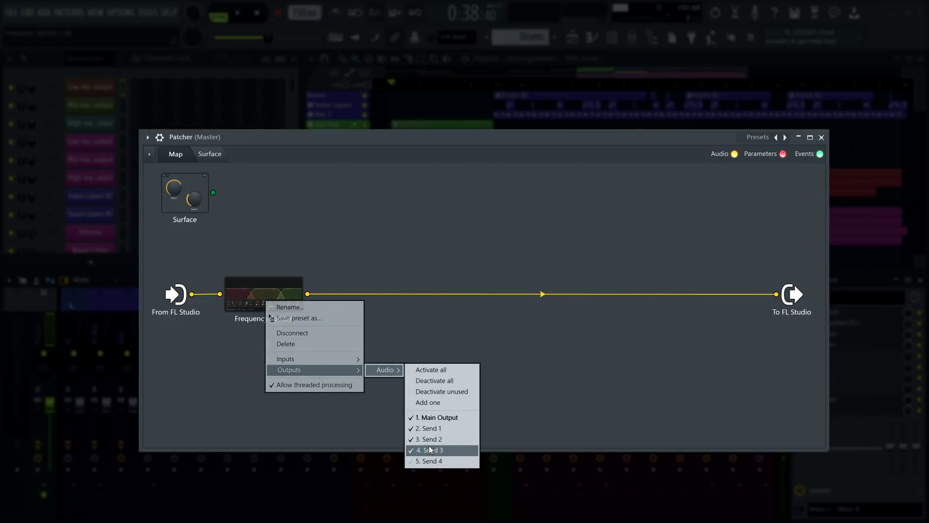
click(431, 418)
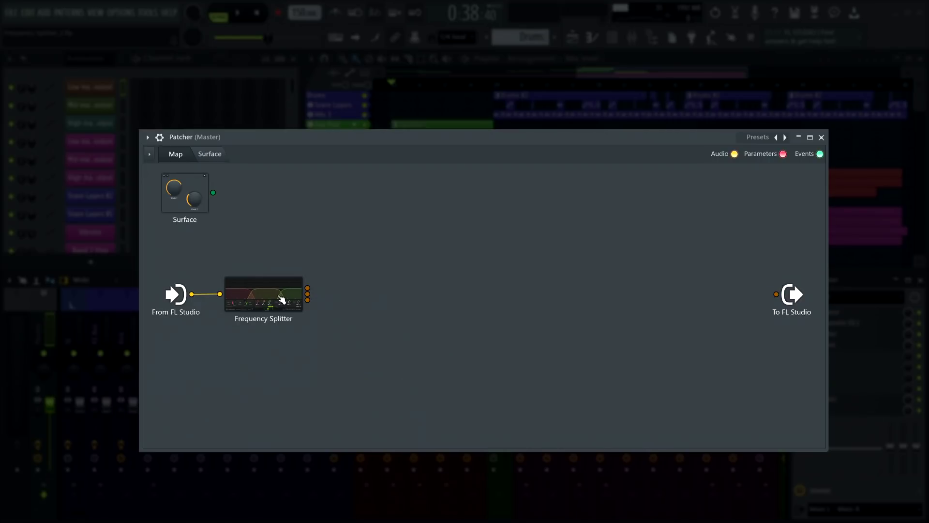
click(282, 299)
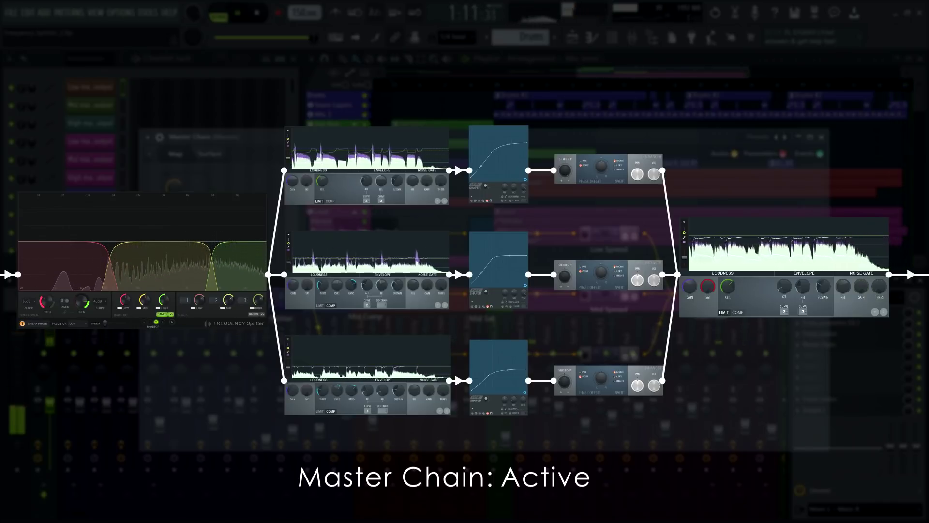
Step: Stop playback of the finished Comp, Sat, Spread and Maximizer master chain
key(space)
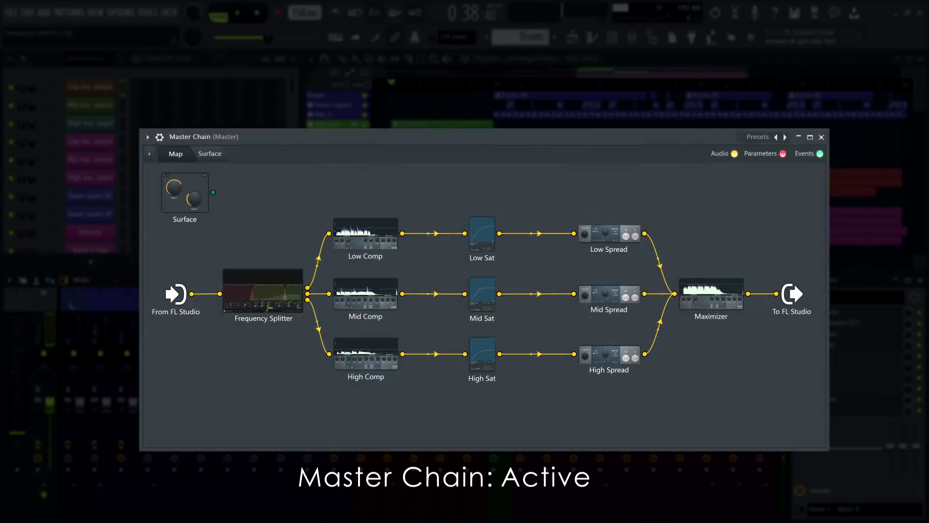